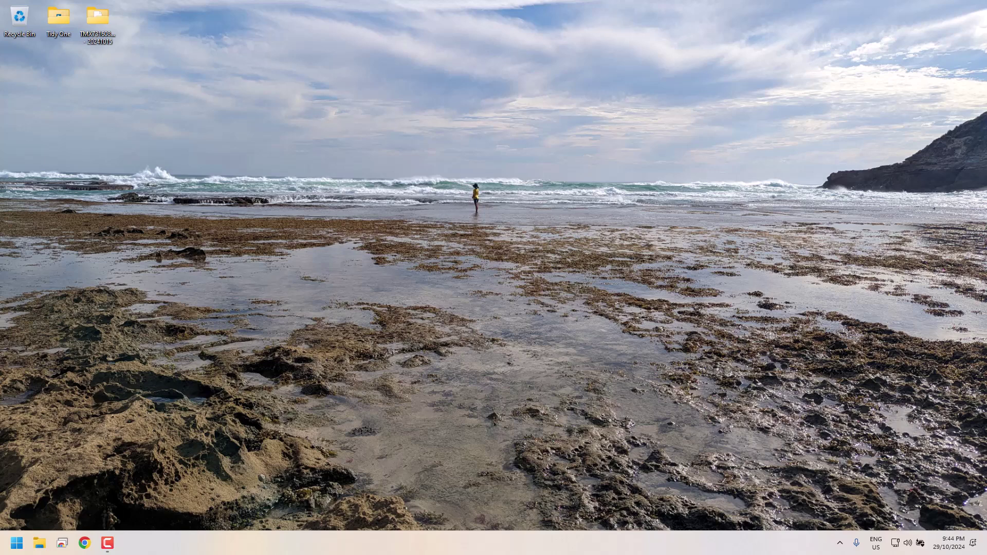
double_click(97, 20)
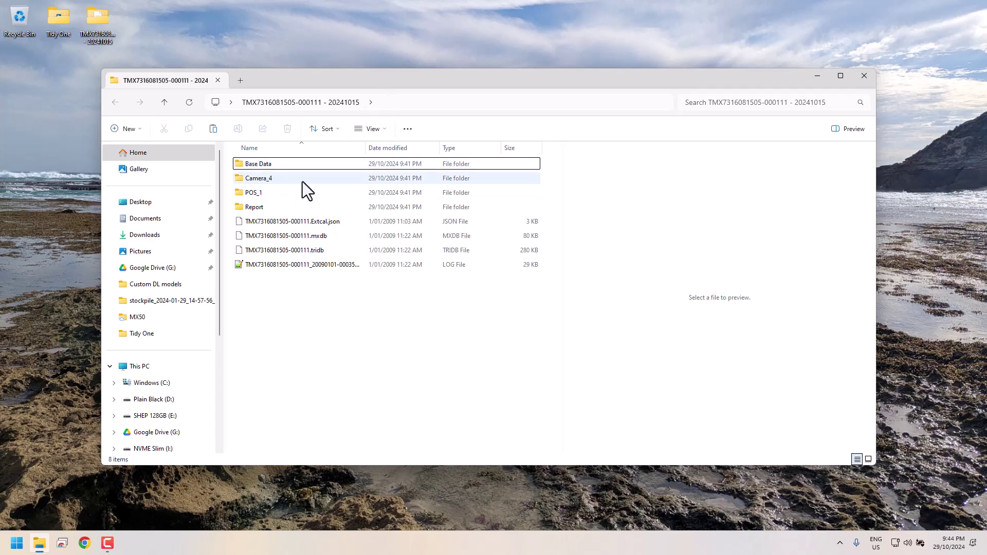
left_click(278, 178)
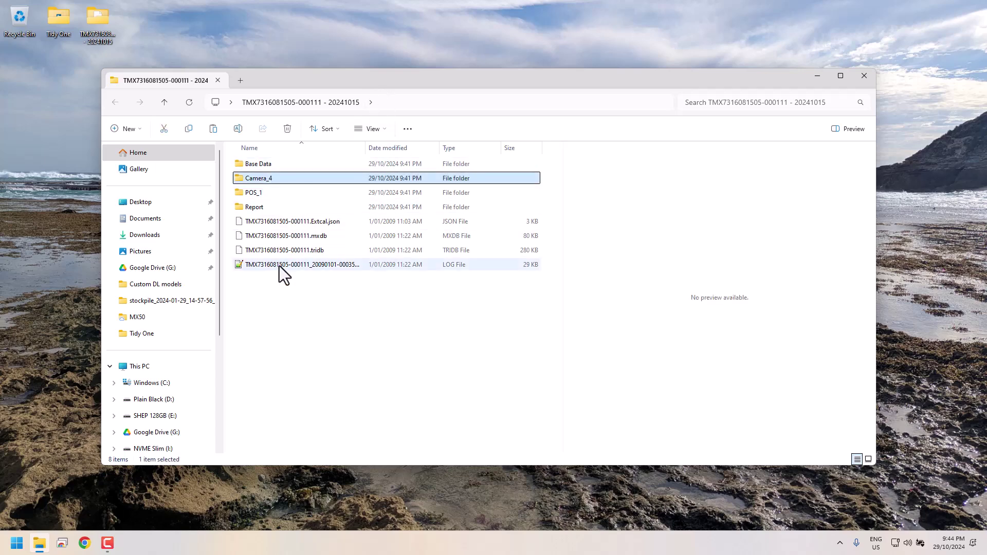
left_click(280, 264, "shift")
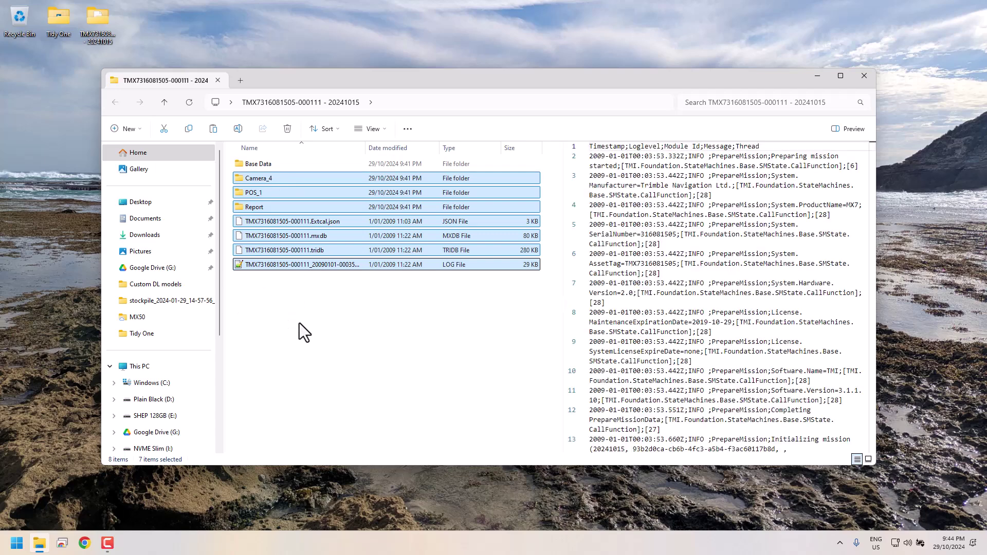
left_click(312, 330)
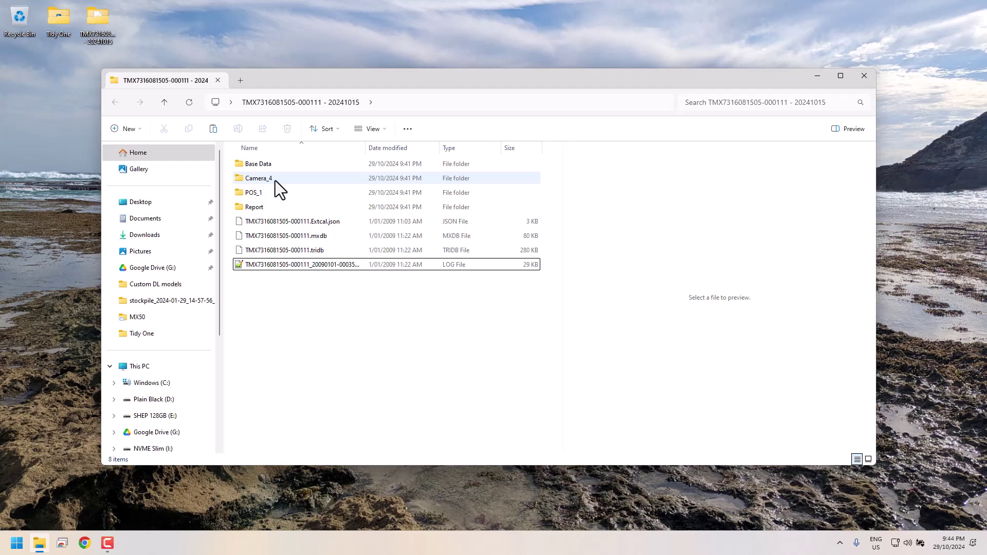
mouse_move(275, 180)
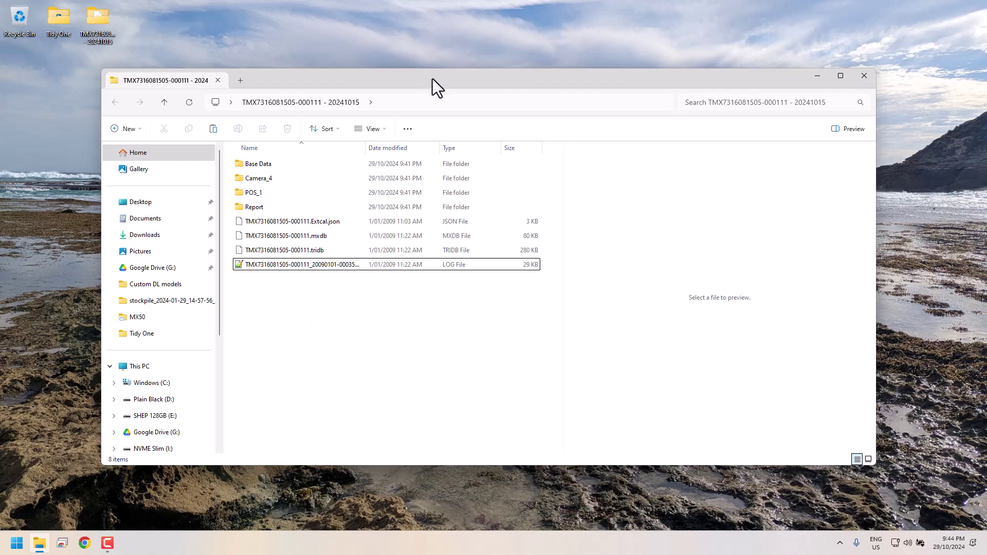
left_click_drag(429, 80, 454, 30)
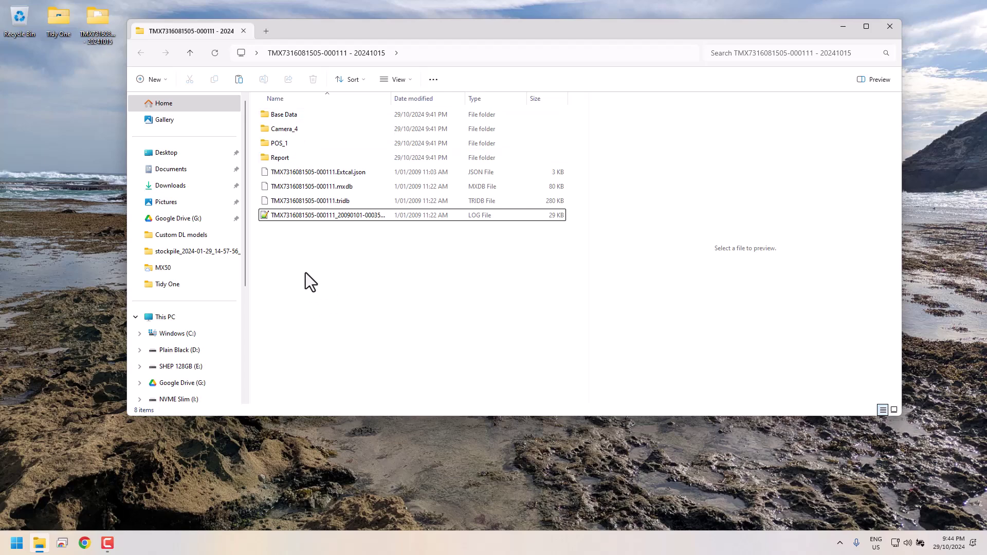
mouse_move(282, 115)
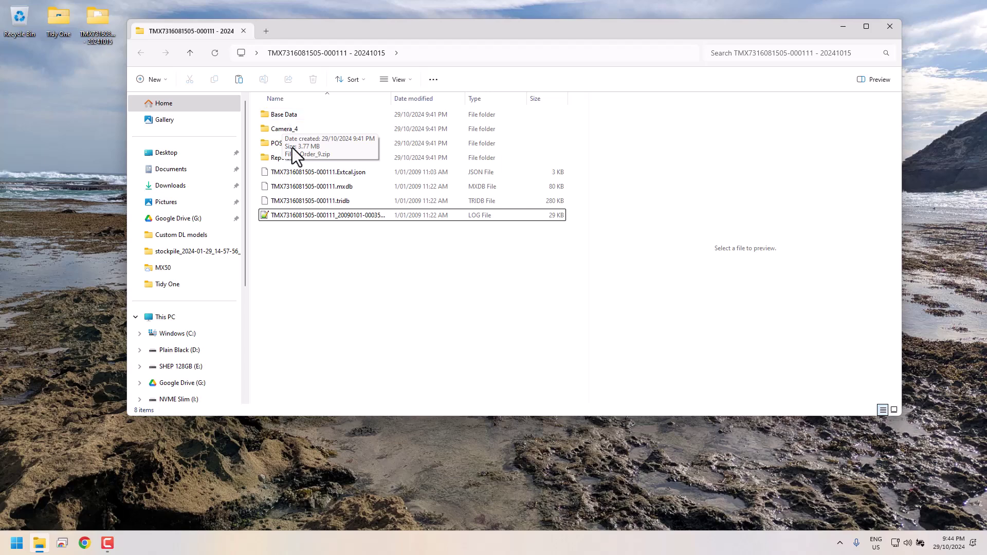
Create two new folders named POSPAC and TBC in the mission folder
key("ctrl+shift+n")
type("POSPAC")
key("Return")
left_click(300, 267)
key("ctrl+shift+n")
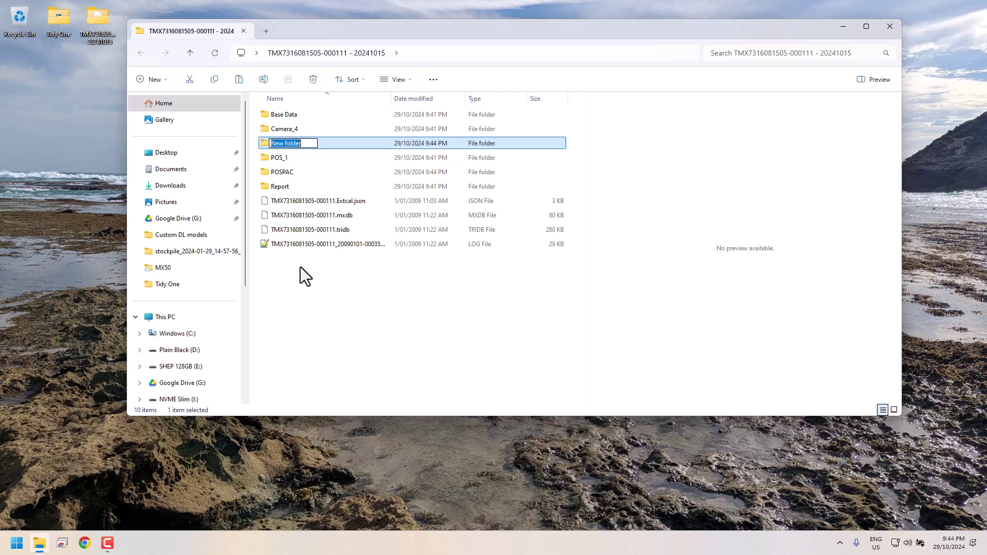
type("TBC")
key("Return")
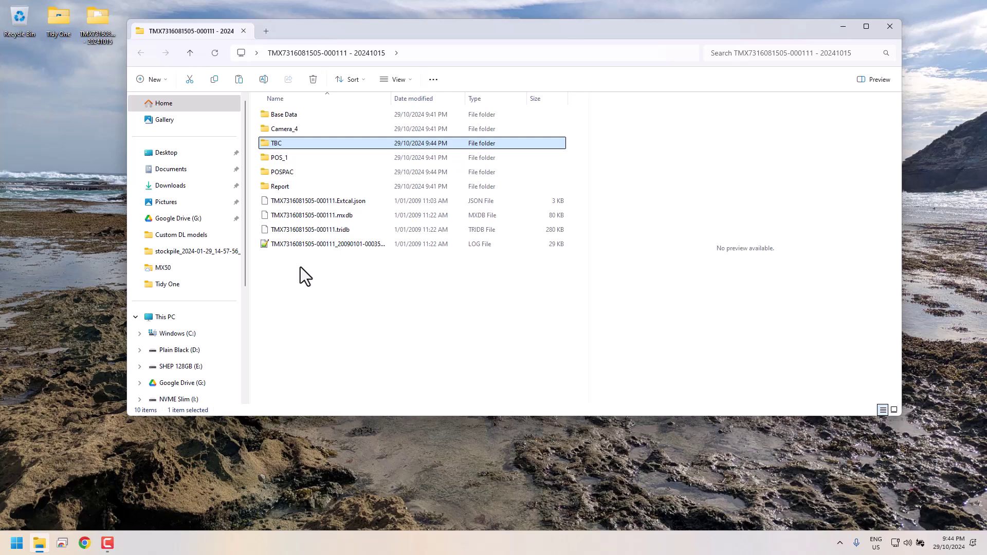
left_click(301, 267)
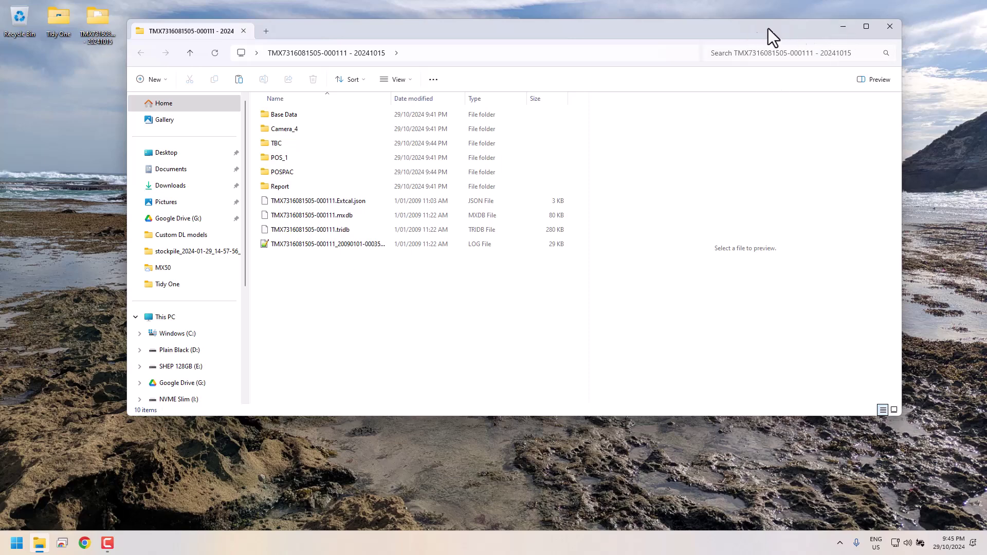
Minimize the folder window and launch POSPac MMS 9.2 from the Applanix programs
left_click(843, 26)
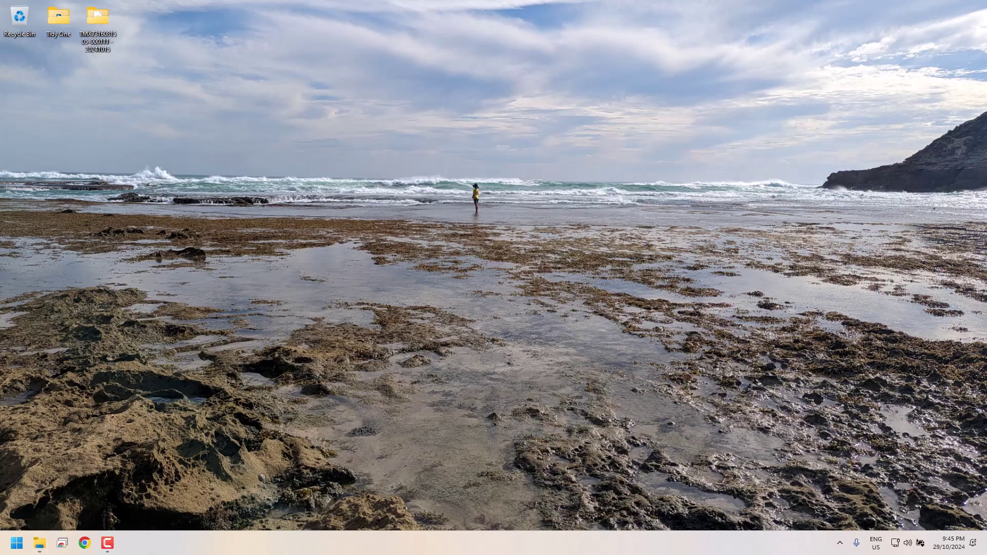
left_click(16, 543)
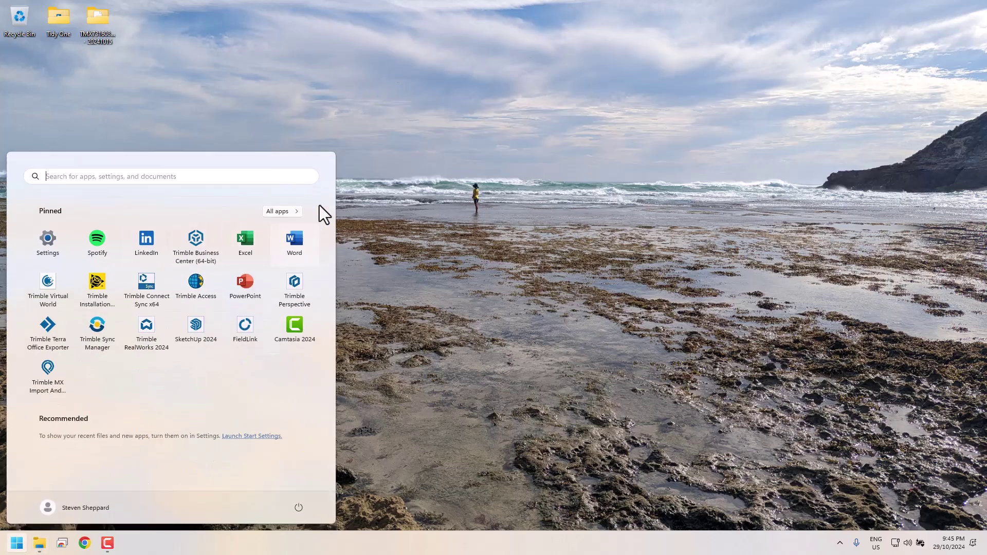
left_click(282, 212)
left_click(226, 337)
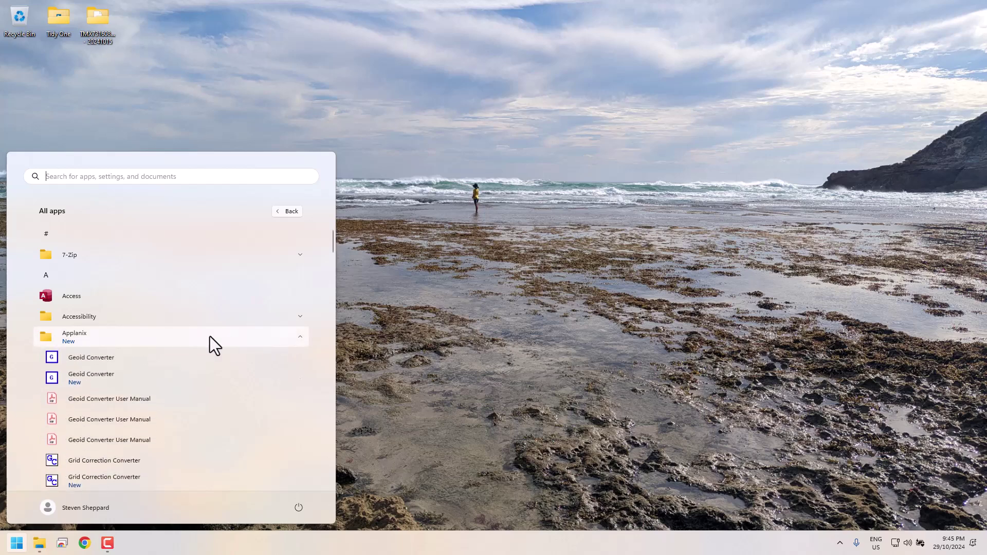
scroll(182, 391, "down", 10)
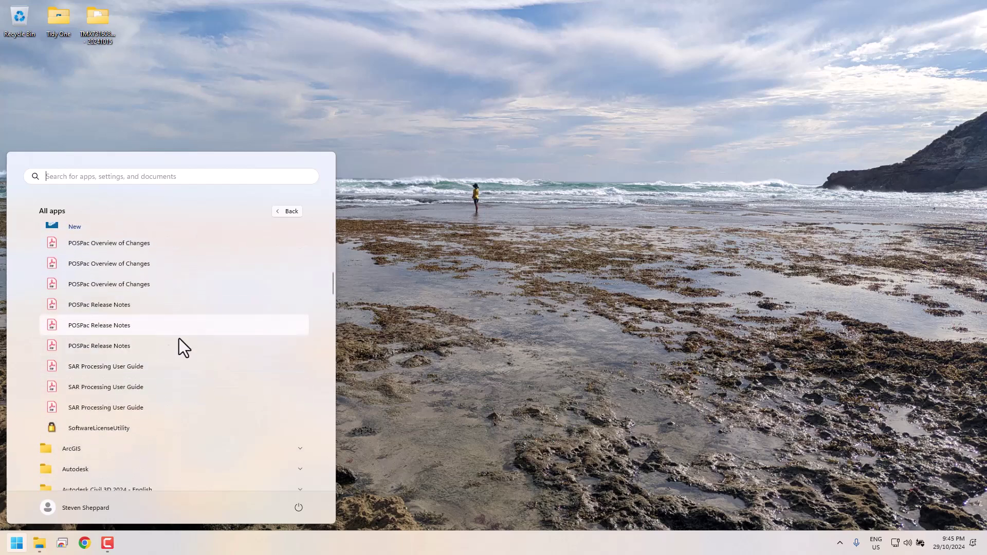
scroll(213, 328, "up", 3)
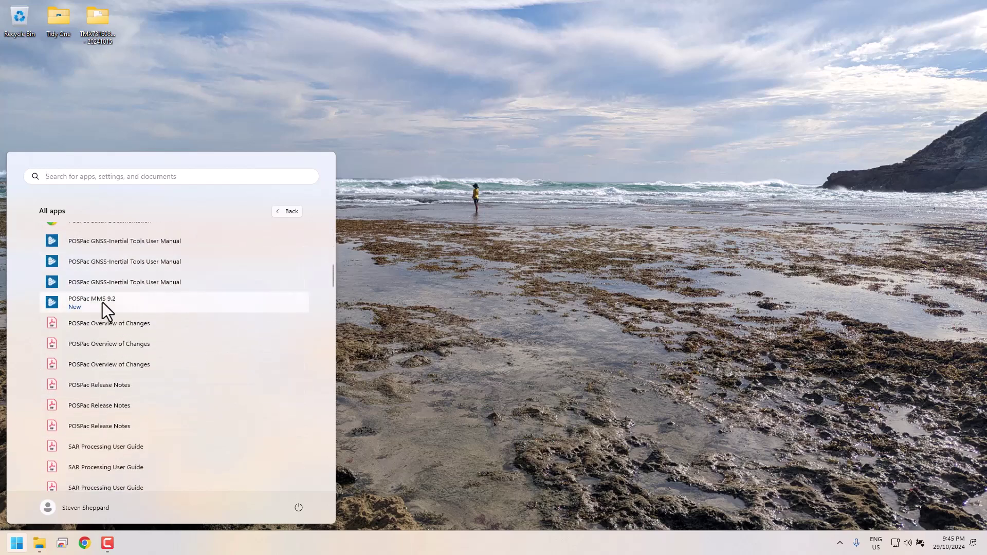
left_click(103, 302)
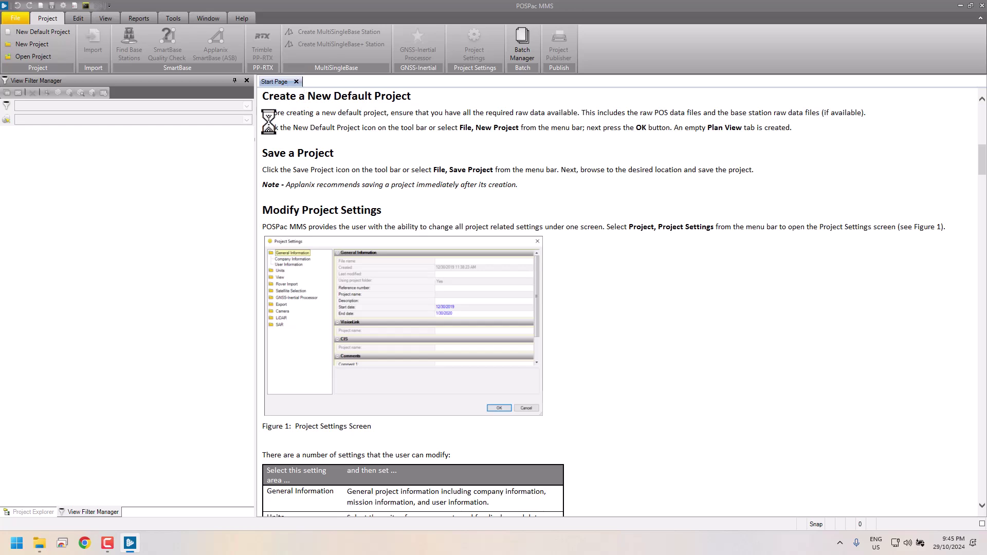
Create a new default project and save it as 20241029 in the mission's POSPAC folder on the desktop
left_click(40, 32)
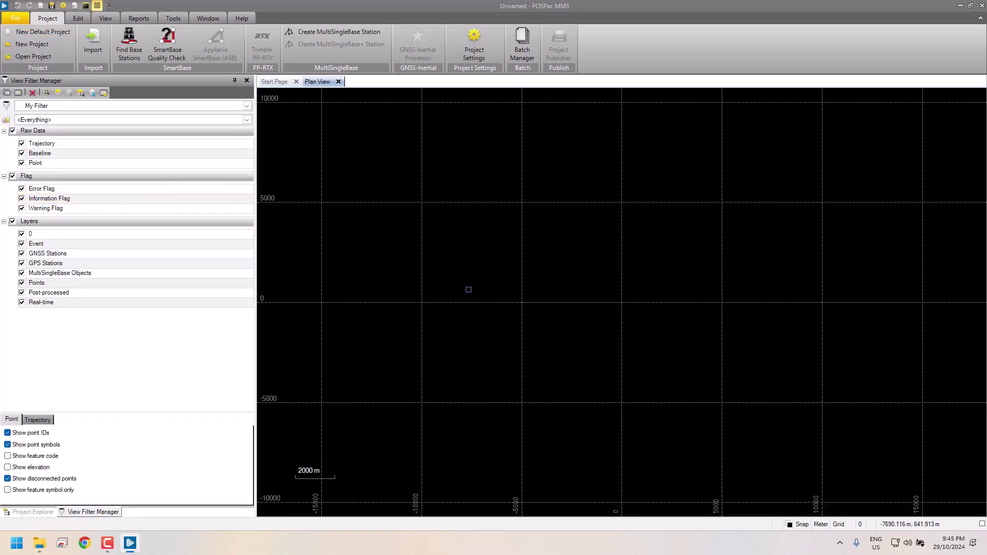
left_click_drag(451, 294, 494, 302)
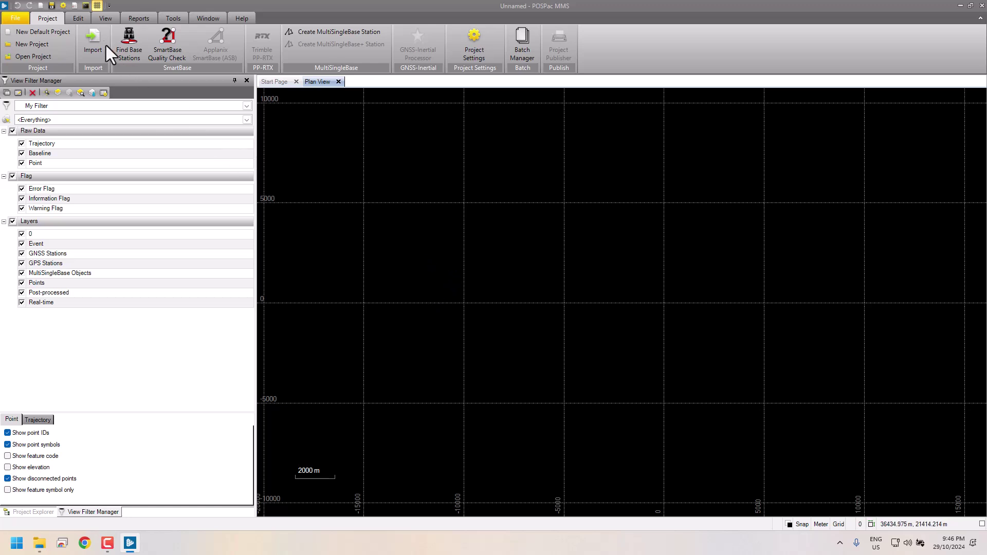
left_click(51, 6)
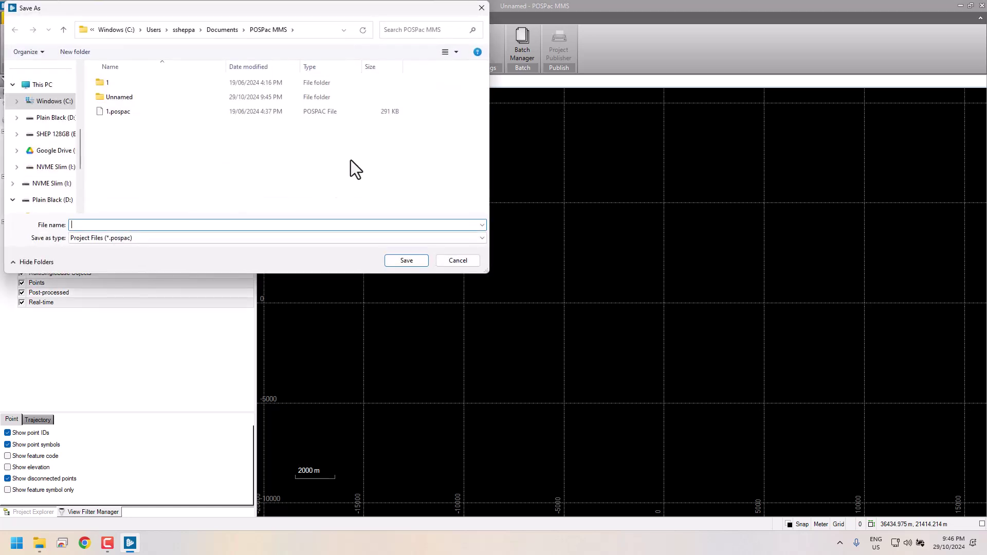
scroll(54, 118, "up", 5)
left_click(40, 122)
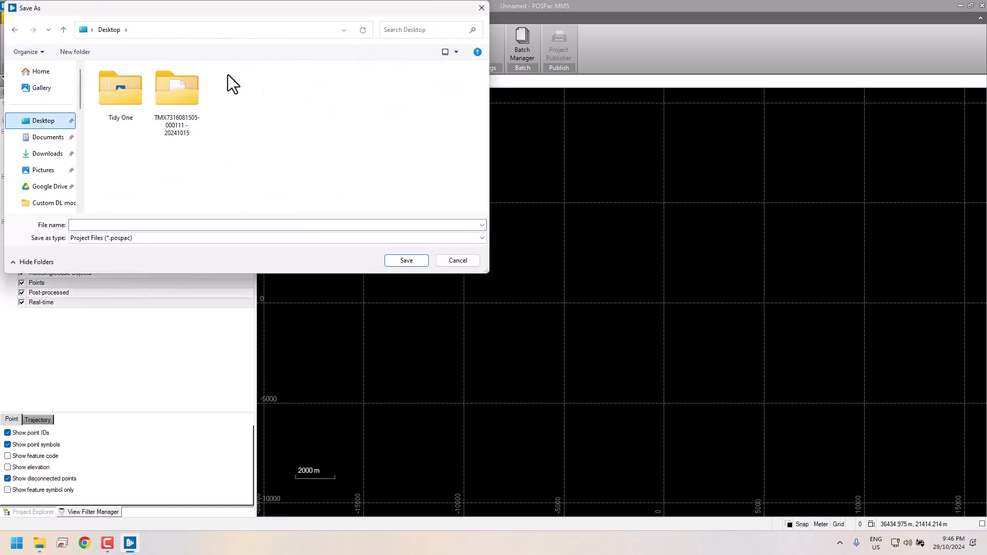
double_click(184, 99)
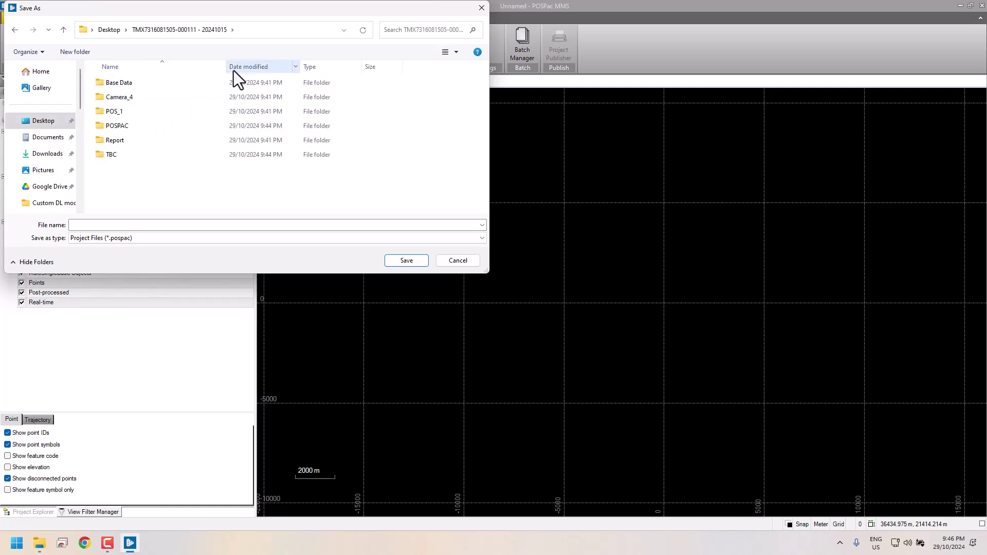
double_click(126, 125)
left_click(142, 224)
type("202410")
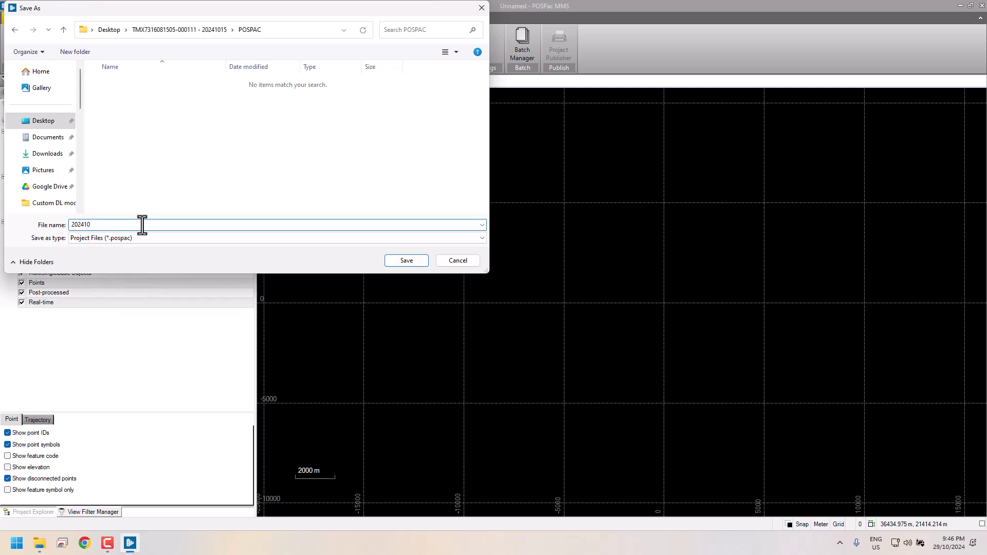
type("29")
key("Return")
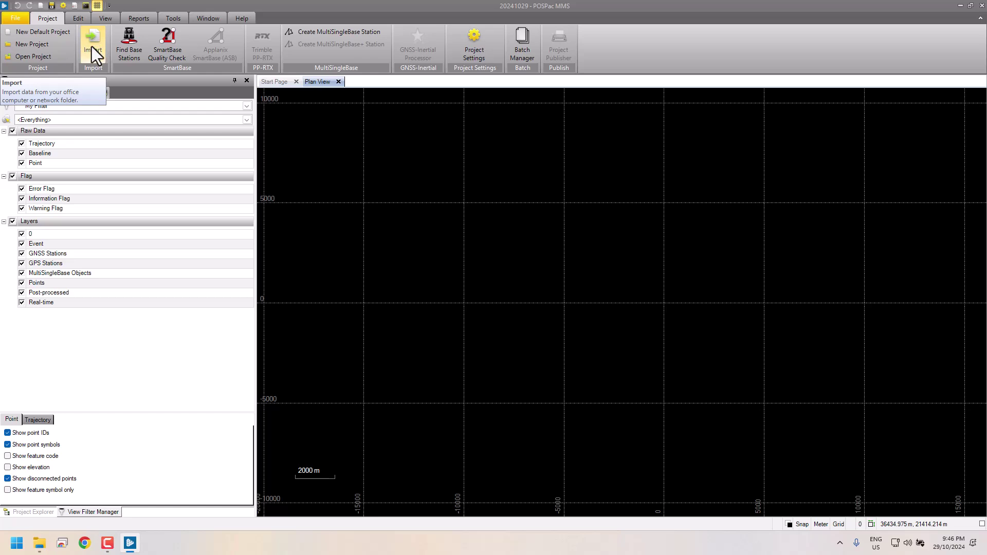
Switch to File Explorer and extract Order_9.zip inside the mission's Base Data folder to the default destination
left_click(40, 543)
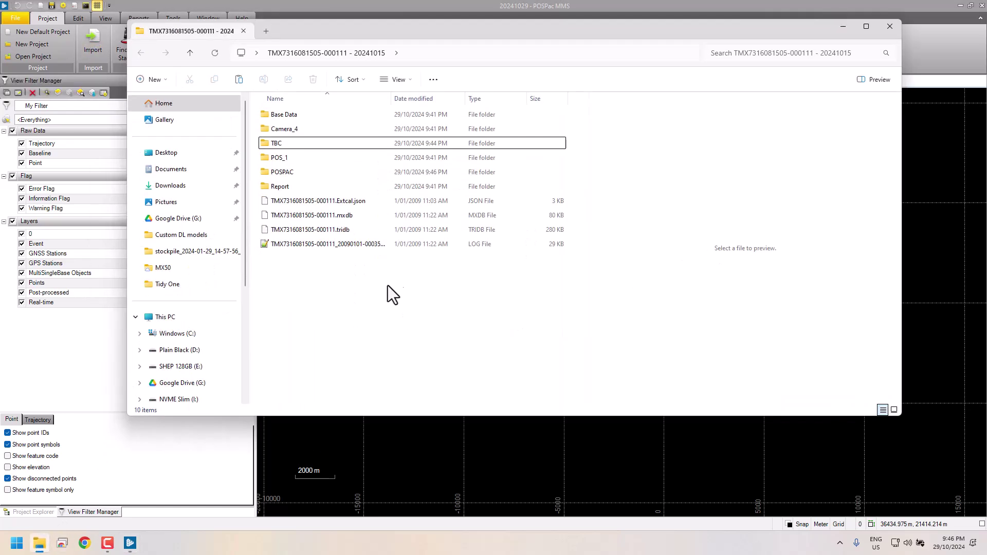
double_click(283, 117)
left_click(286, 117)
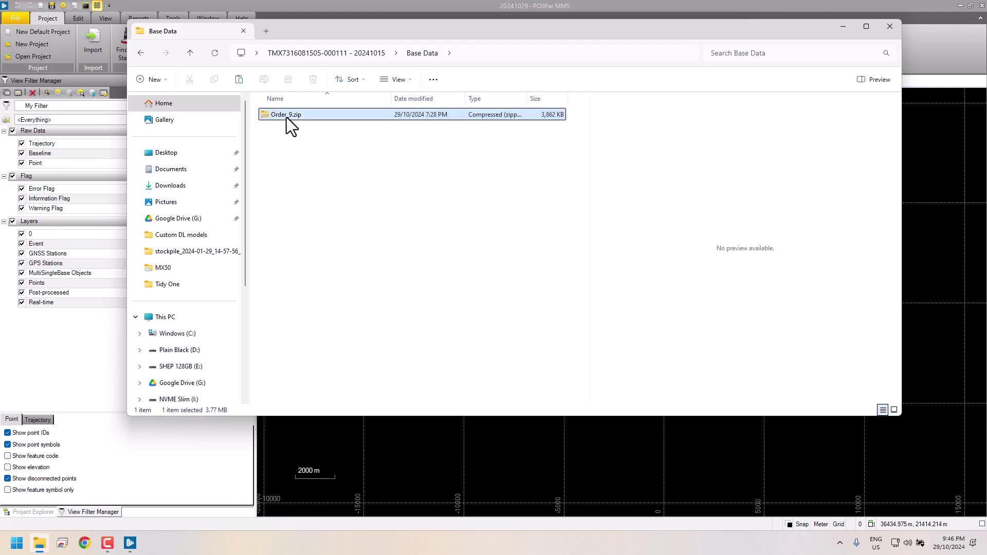
right_click(285, 117)
left_click(335, 233)
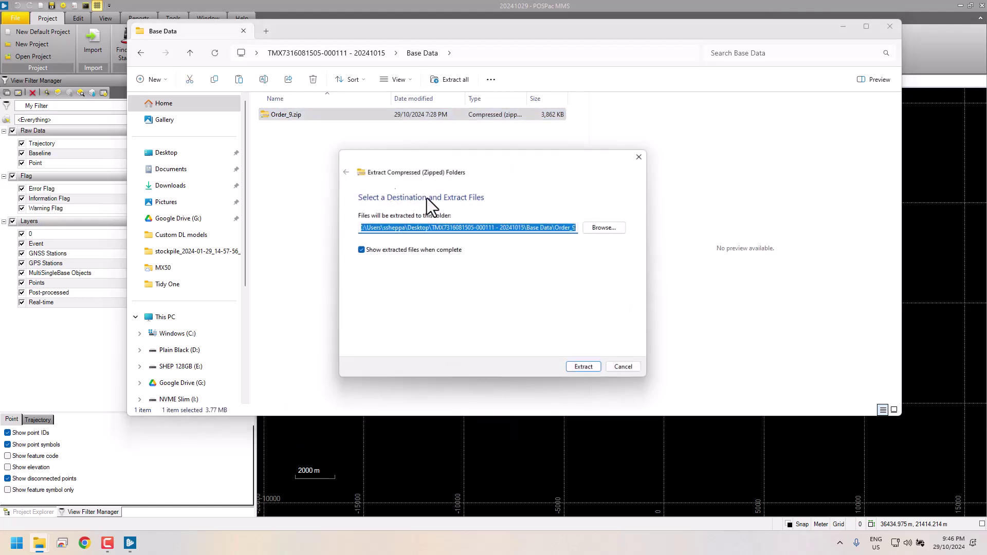
left_click(586, 369)
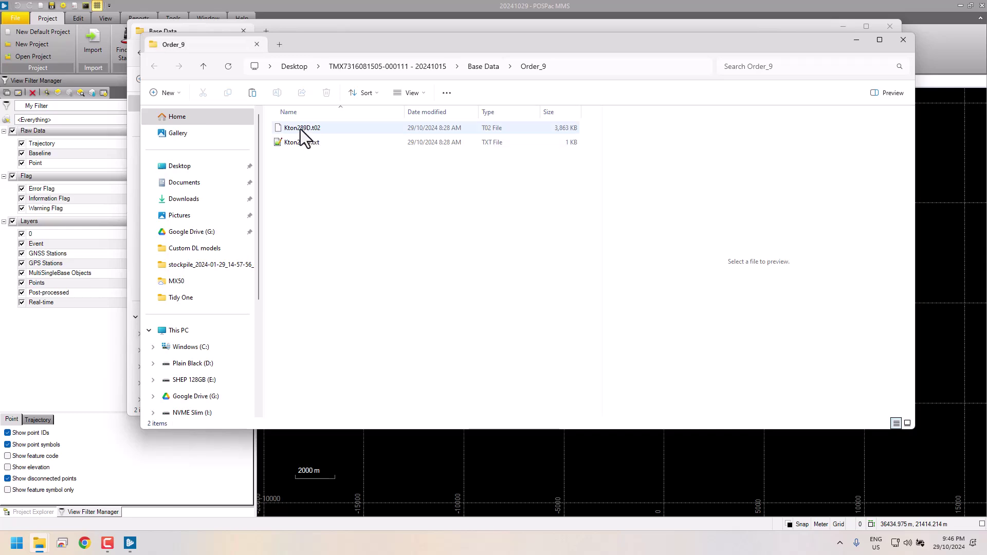
Import the base station file Kton289D.t02 into the POSPac MMS project, accepting the projection definition with 0.000 m easting and northing
left_click_drag(300, 129, 624, 544)
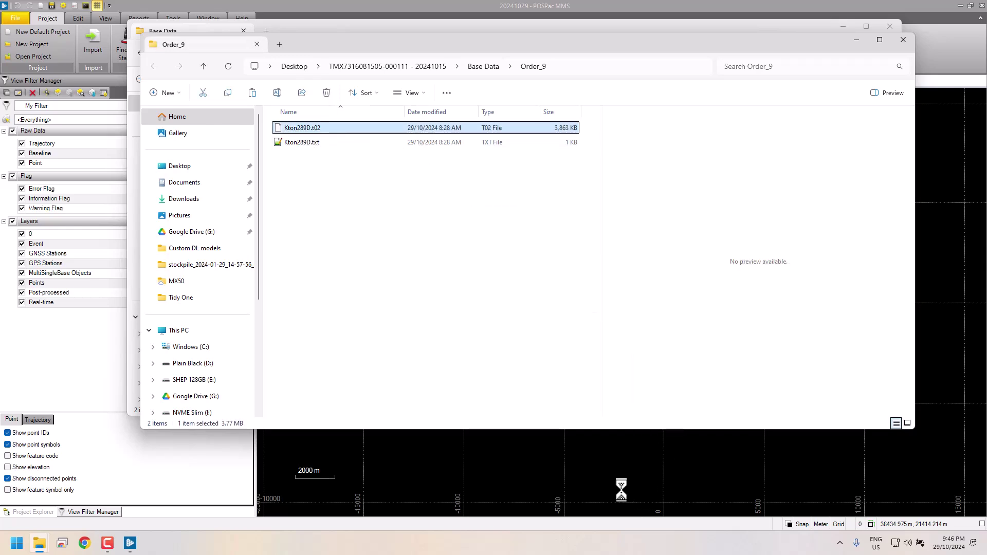
left_click(857, 40)
left_click(843, 26)
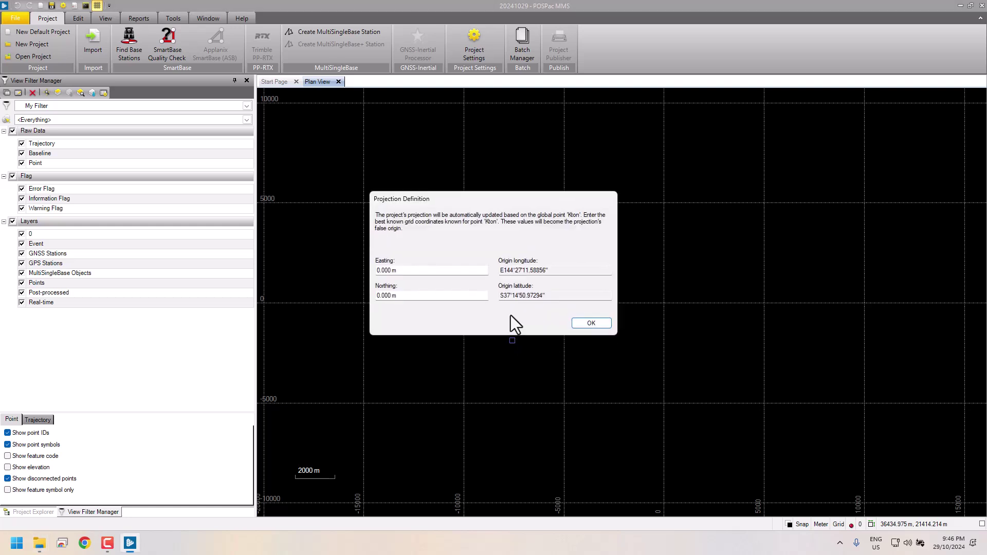
left_click(595, 326)
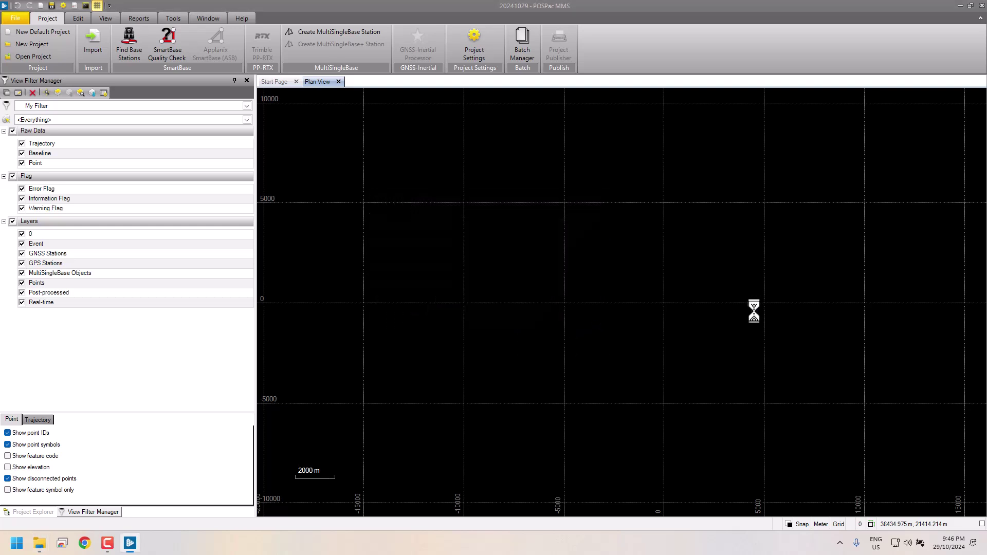
left_click_drag(693, 281, 642, 256)
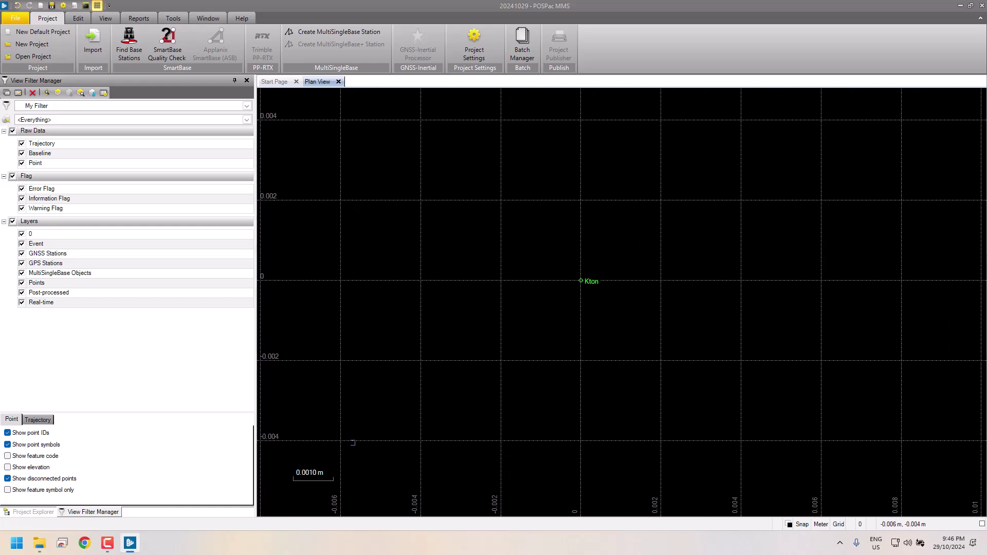
left_click(91, 38)
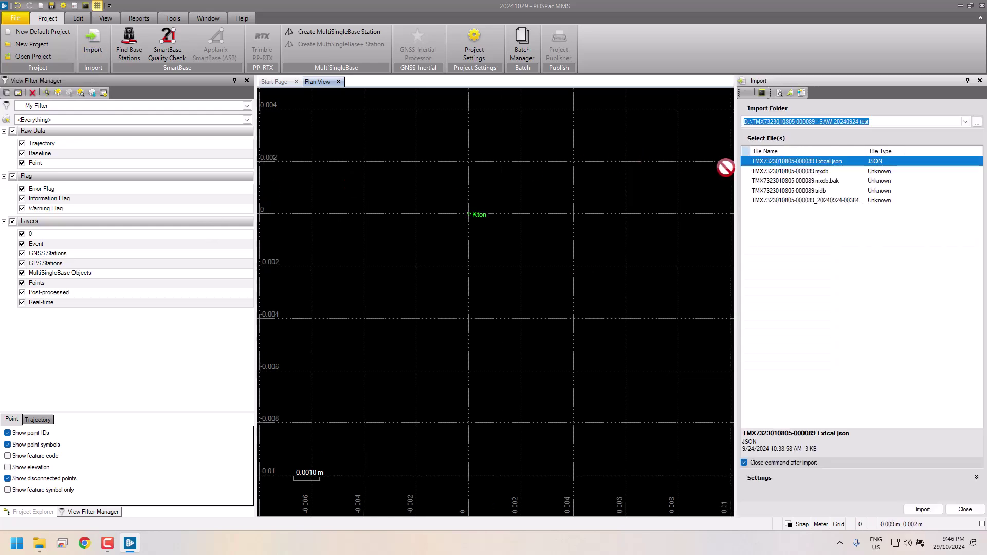
left_click(977, 122)
left_click(451, 263)
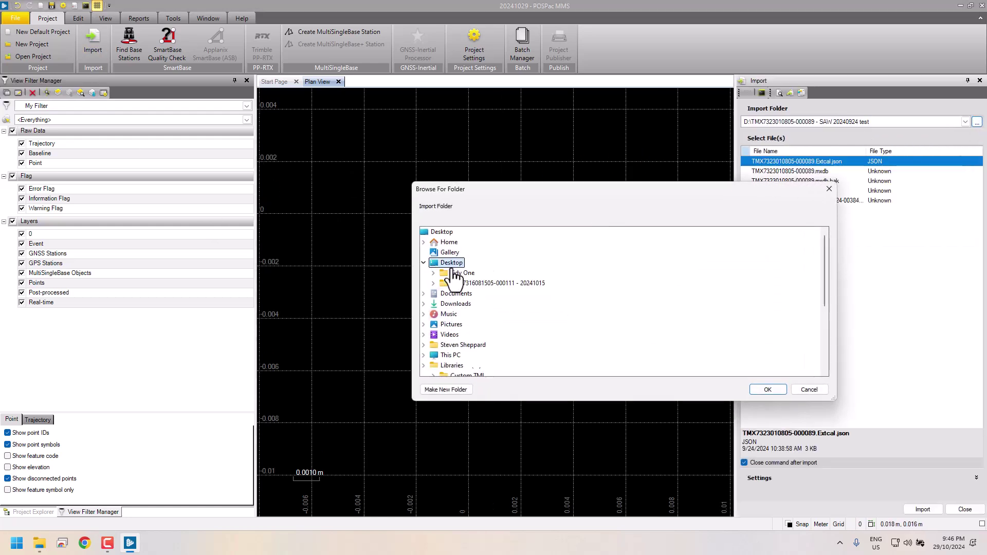
left_click(461, 284)
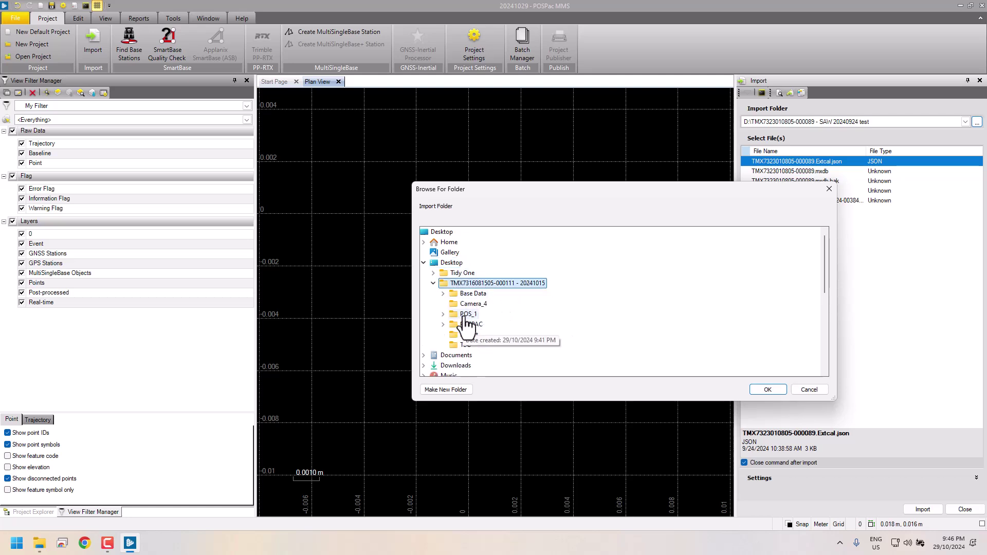
left_click(465, 315)
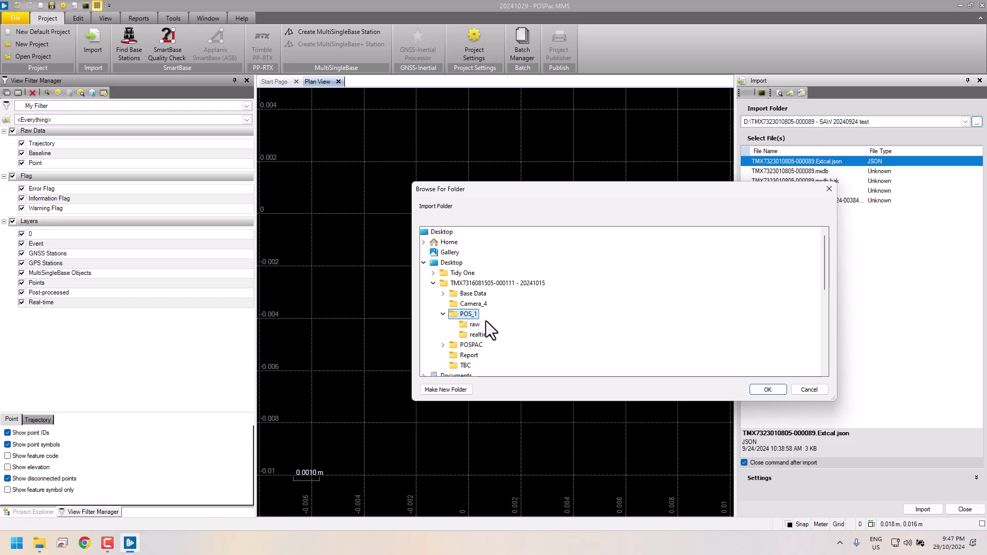
left_click(473, 325)
left_click(768, 389)
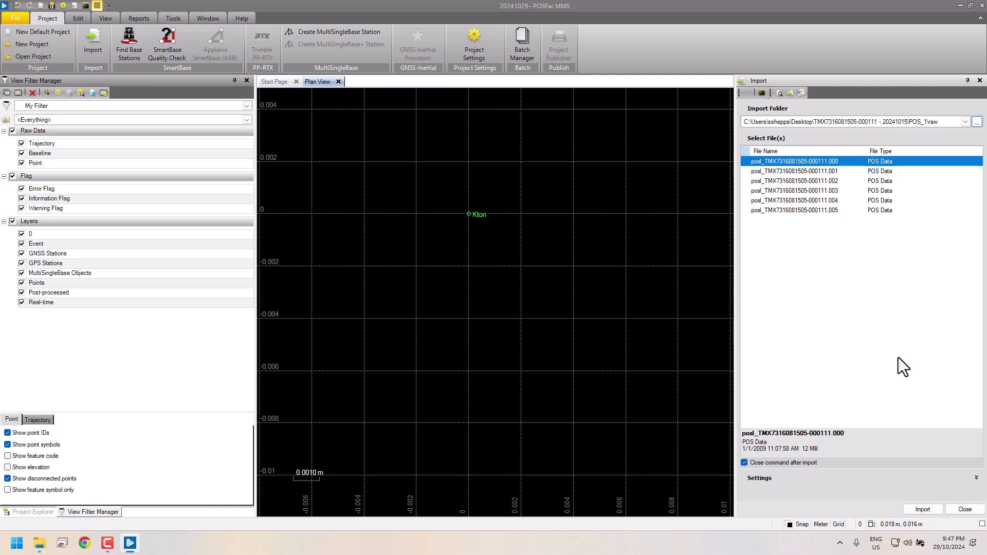
left_click(975, 478)
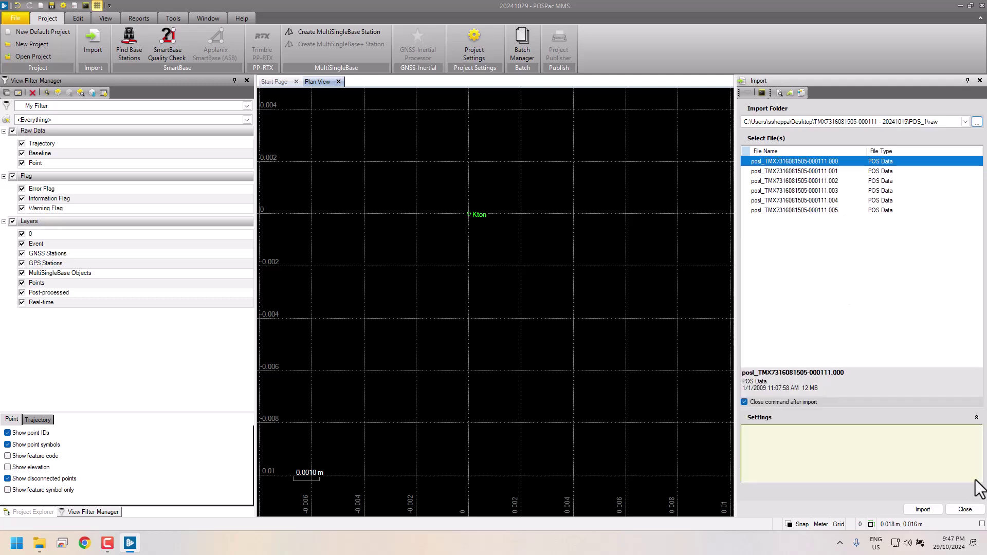
left_click(977, 417)
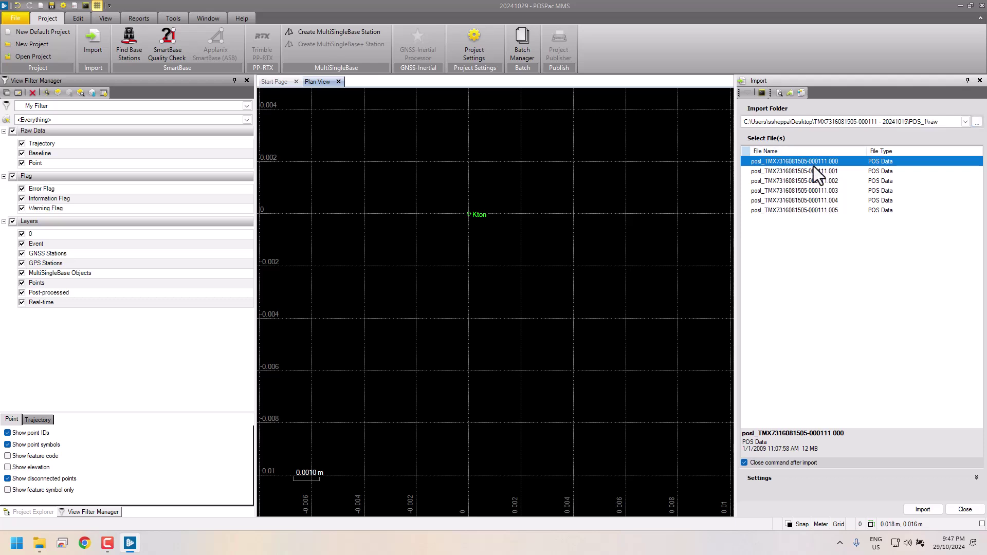
left_click(923, 510)
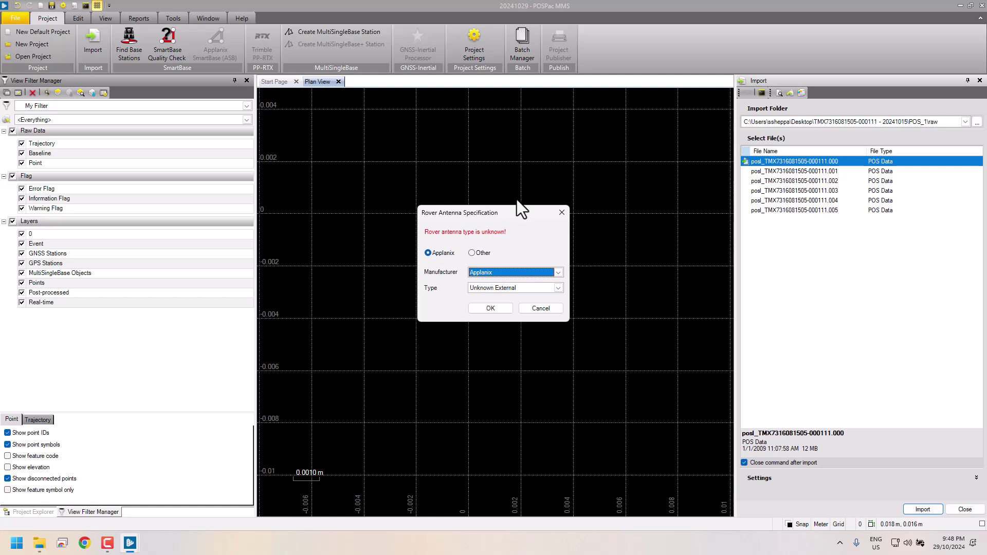
left_click(527, 290)
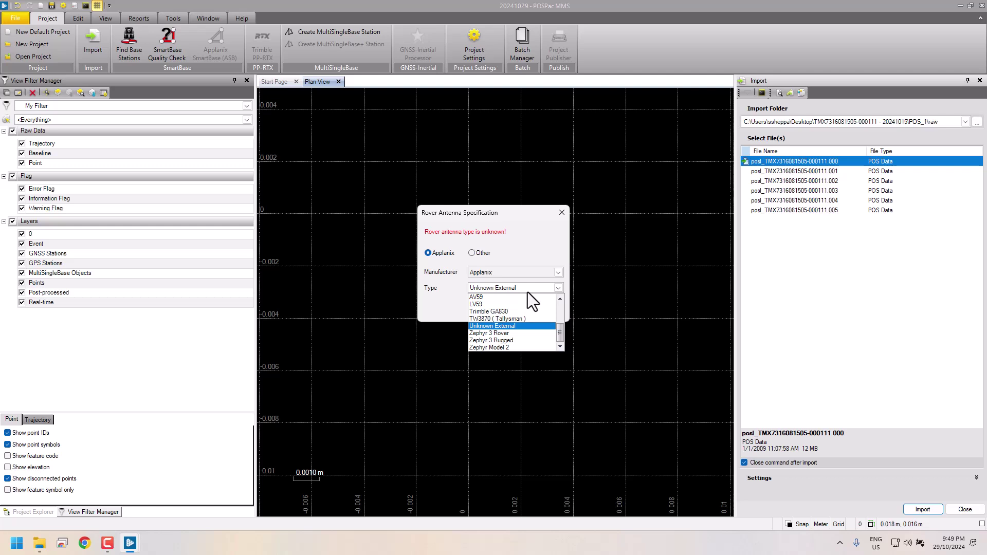
left_click(486, 320)
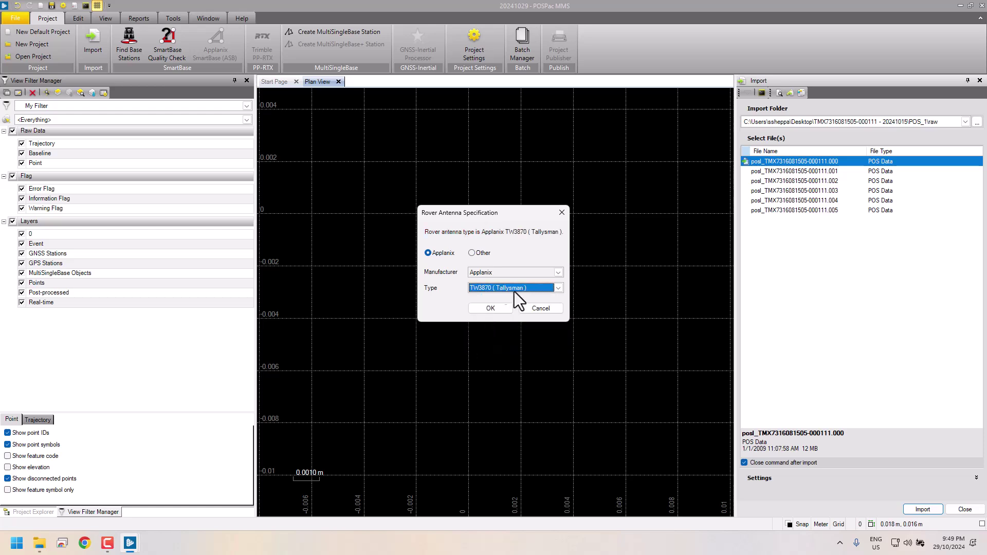
left_click(490, 309)
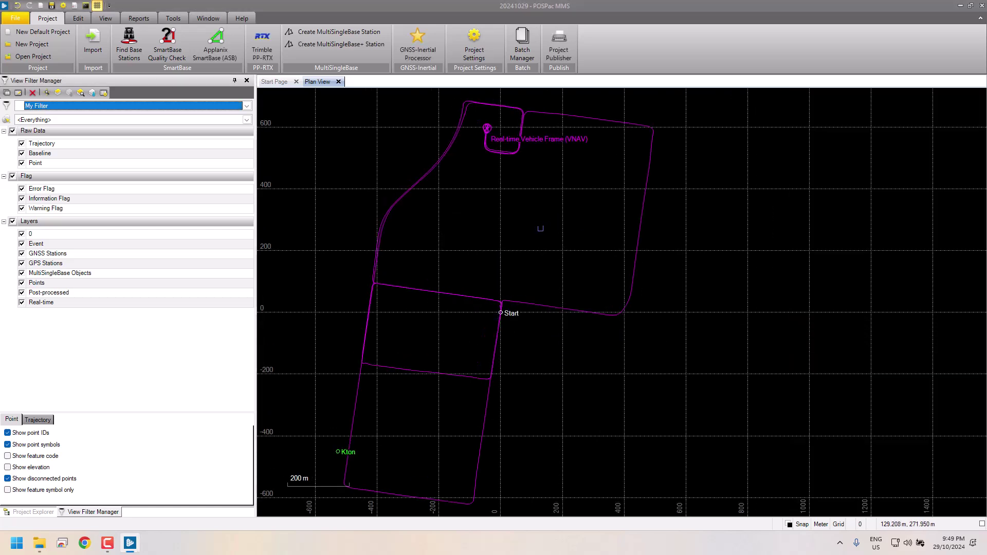
Examine the imported real-time trajectory in the plan view, including the looped section near its upper end and the overall route
scroll(562, 214, "down", 2)
left_click_drag(497, 268, 529, 264)
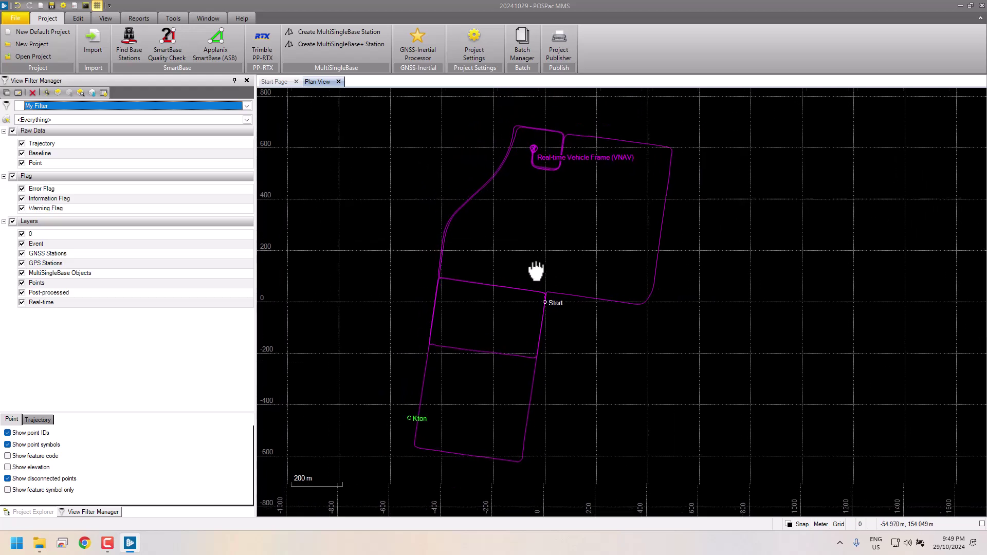
left_click_drag(539, 178, 540, 210)
scroll(540, 210, "up", 6)
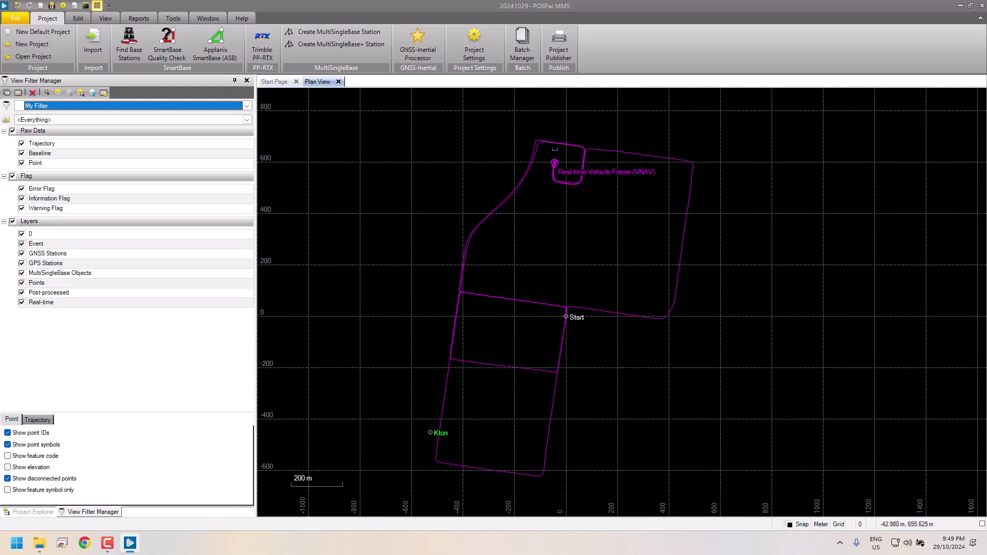
scroll(539, 210, "up", 1)
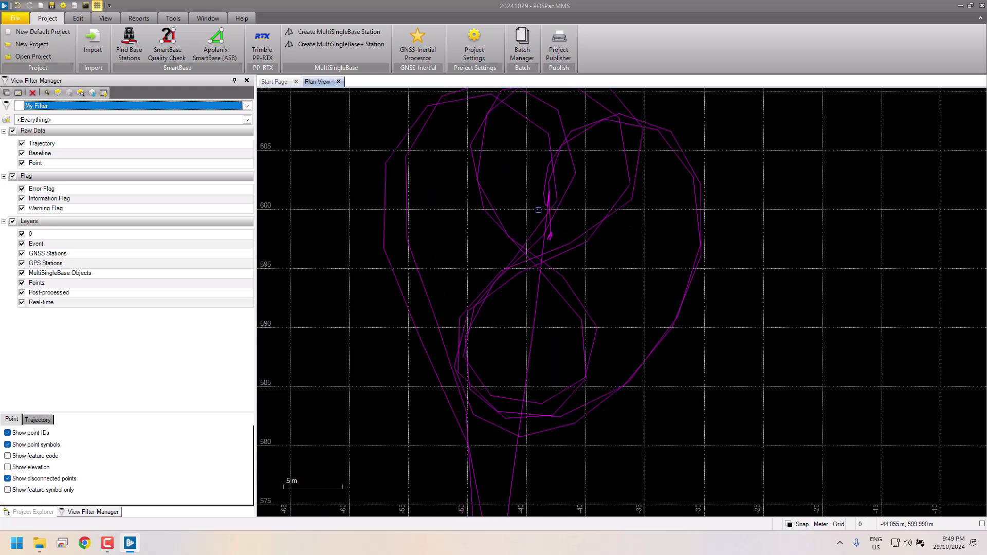
scroll(540, 230, "down", 7)
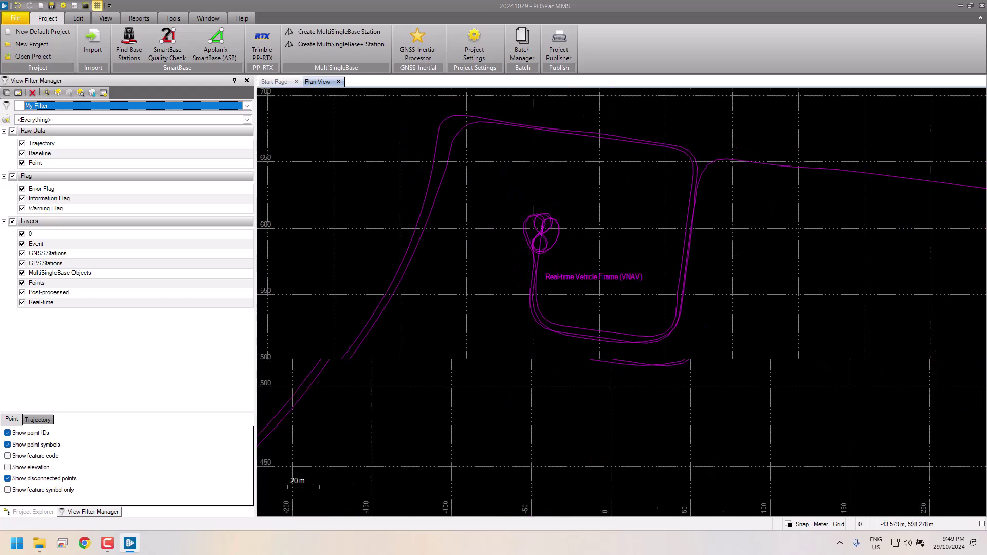
scroll(529, 220, "up", 2)
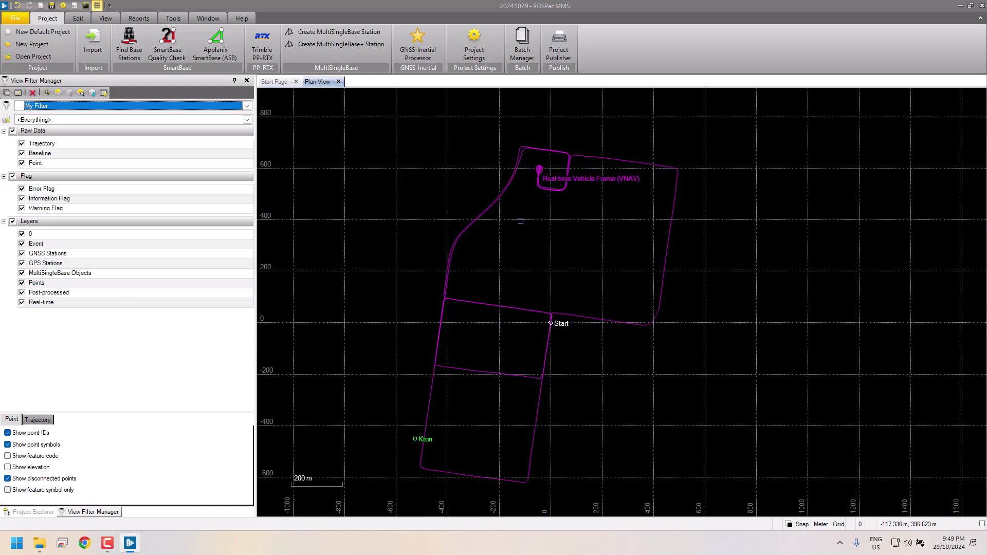
mouse_move(521, 240)
left_mouse_down()
mouse_move(472, 209)
mouse_move(522, 235)
left_mouse_up()
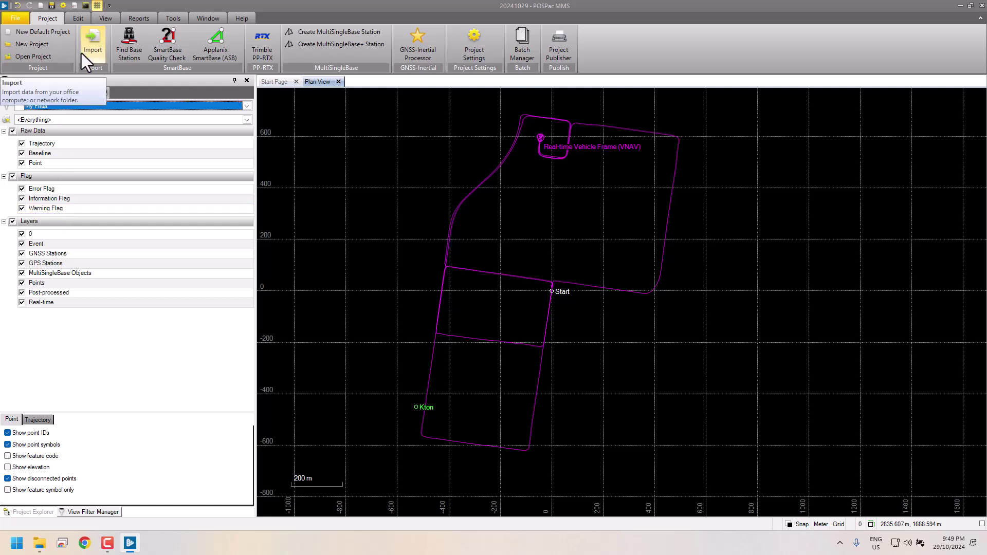
Set Kton under Mission 1's base stations as the base station and enable it
left_click(32, 512)
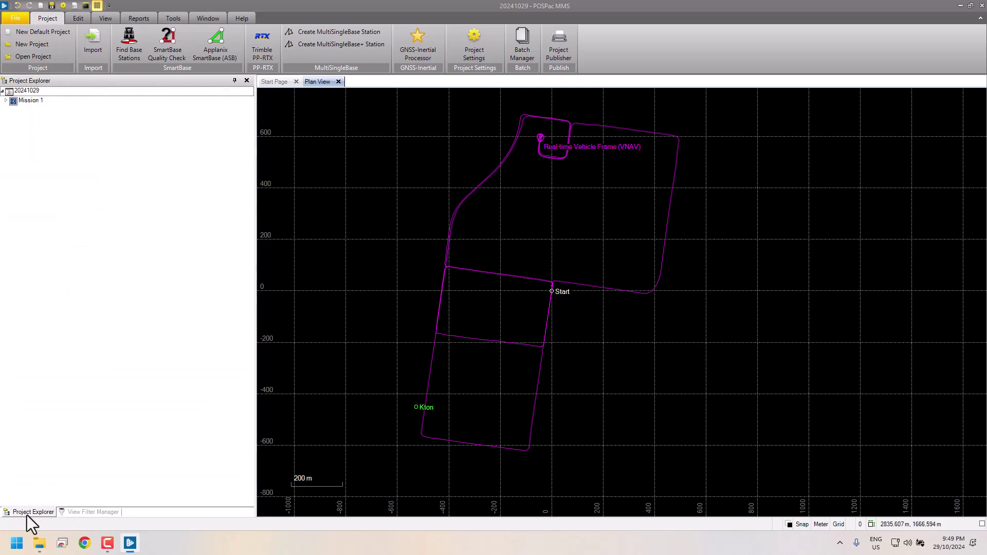
left_click(6, 101)
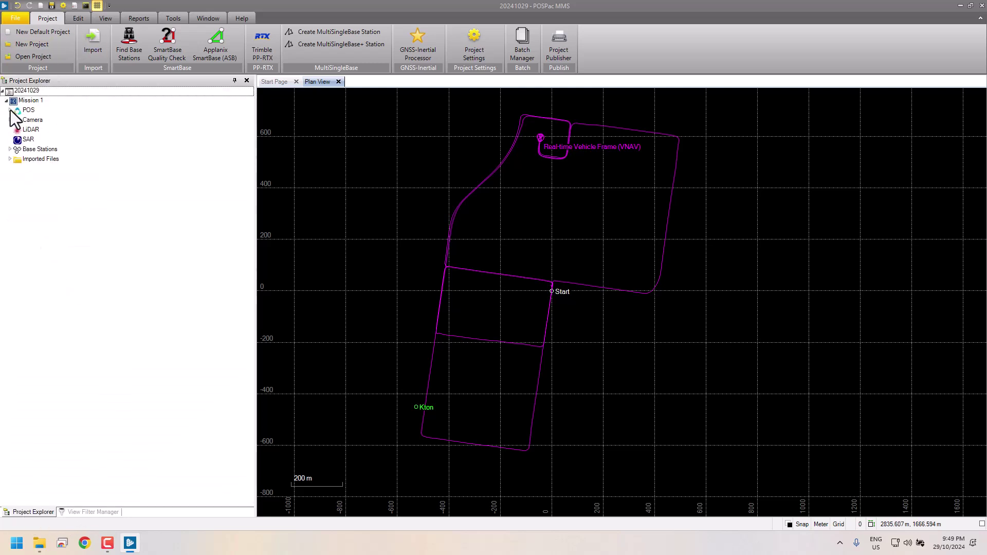
left_click(10, 150)
left_click(14, 160)
right_click(32, 161)
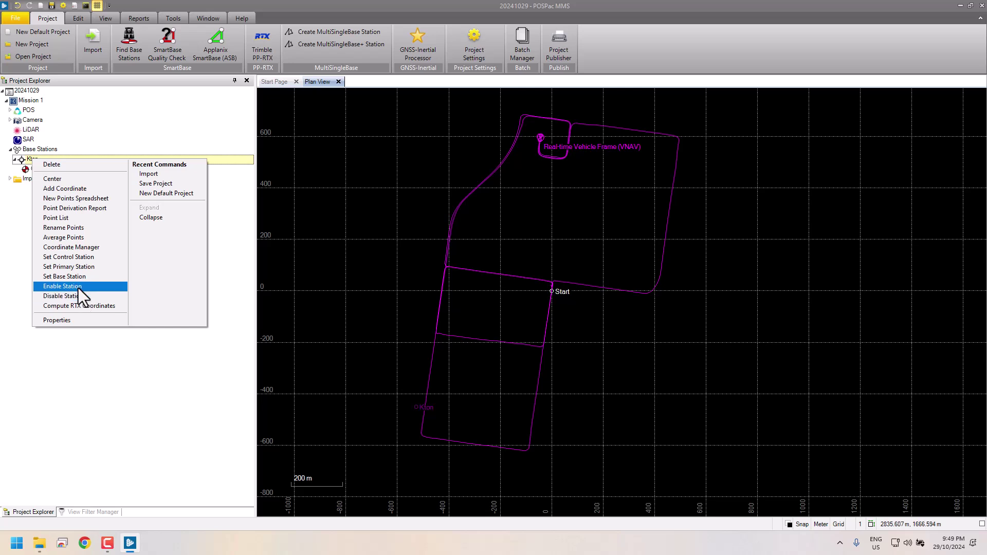
left_click(73, 276)
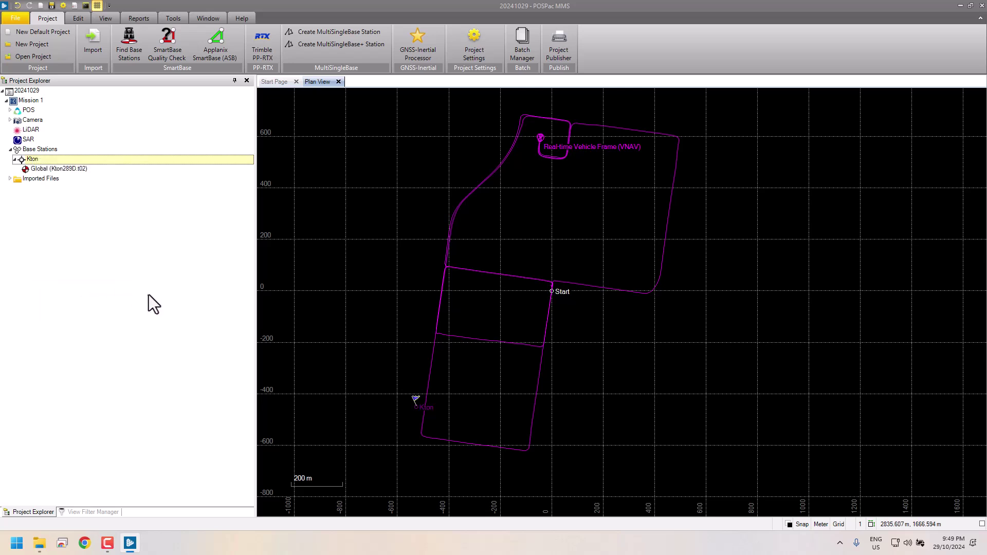
right_click(35, 161)
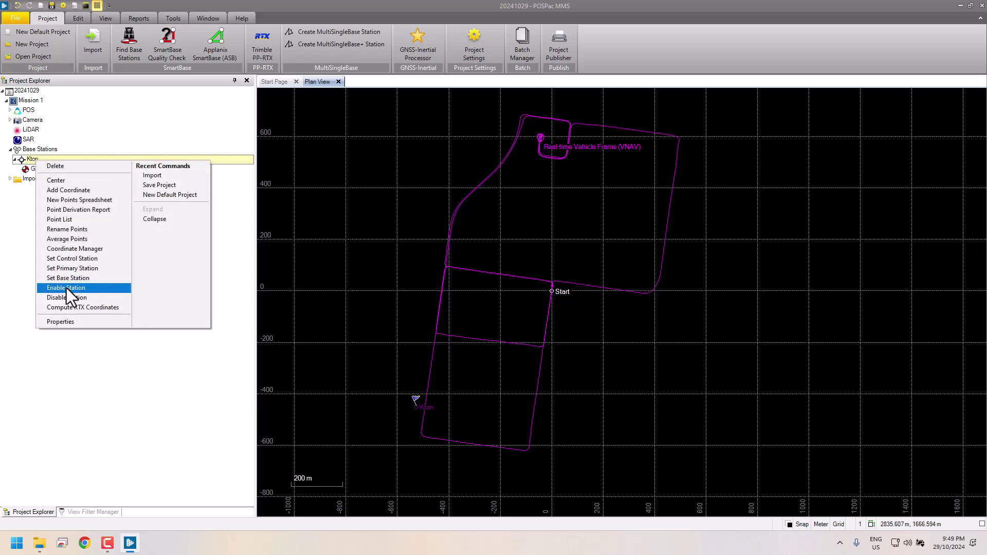
left_click(66, 287)
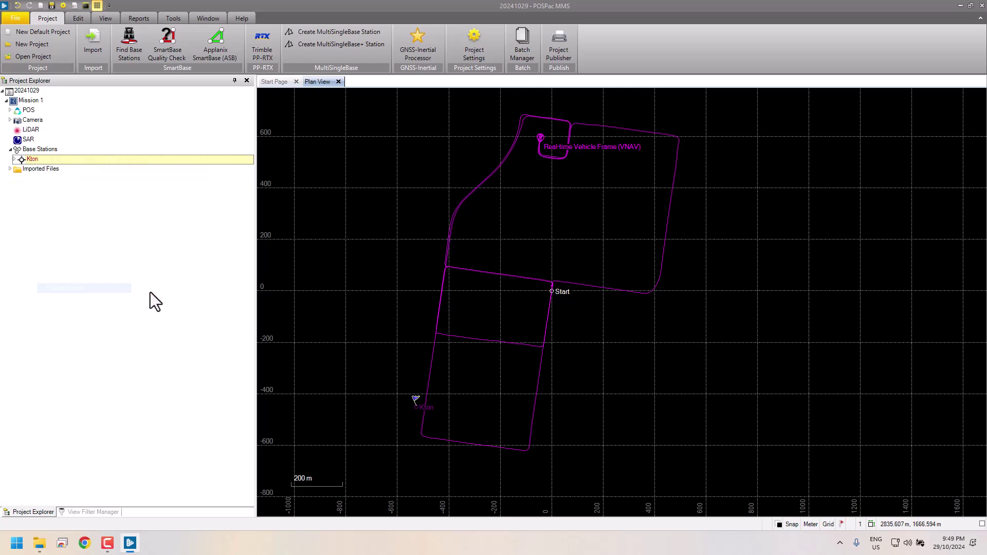
right_click(35, 161)
left_click(69, 278)
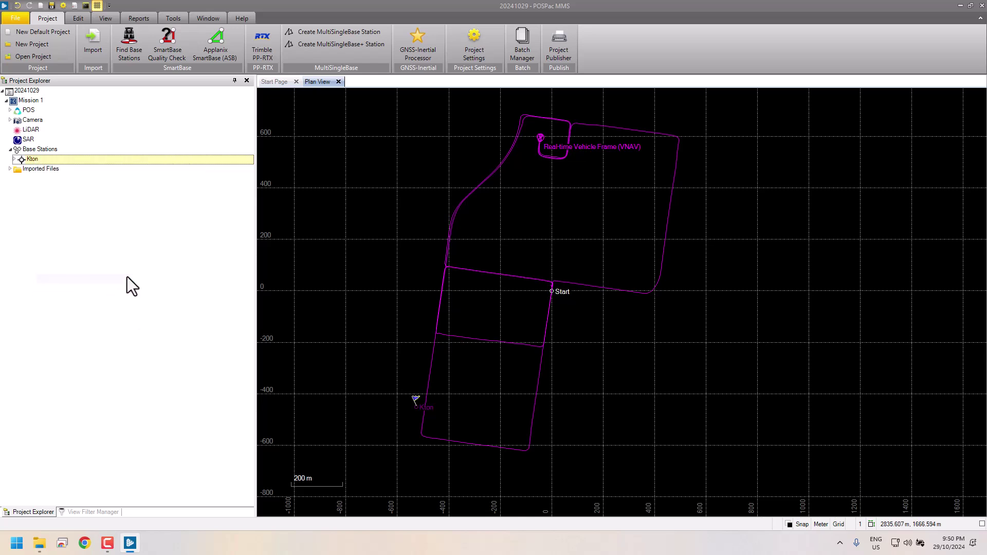
In the project settings, set the primary GNSS lever arm standard deviation to <3cm, review the GAMS baseline vector, and accept
mouse_move(391, 412)
left_mouse_down()
mouse_move(380, 373)
mouse_move(405, 387)
mouse_move(409, 406)
left_mouse_up()
left_click_drag(401, 291, 419, 308)
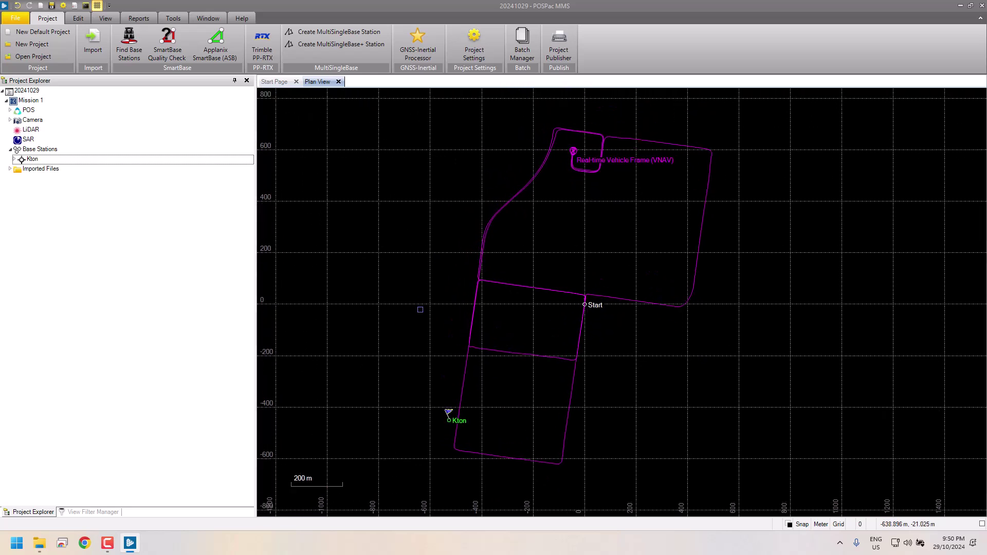
scroll(258, 309, "down", 1)
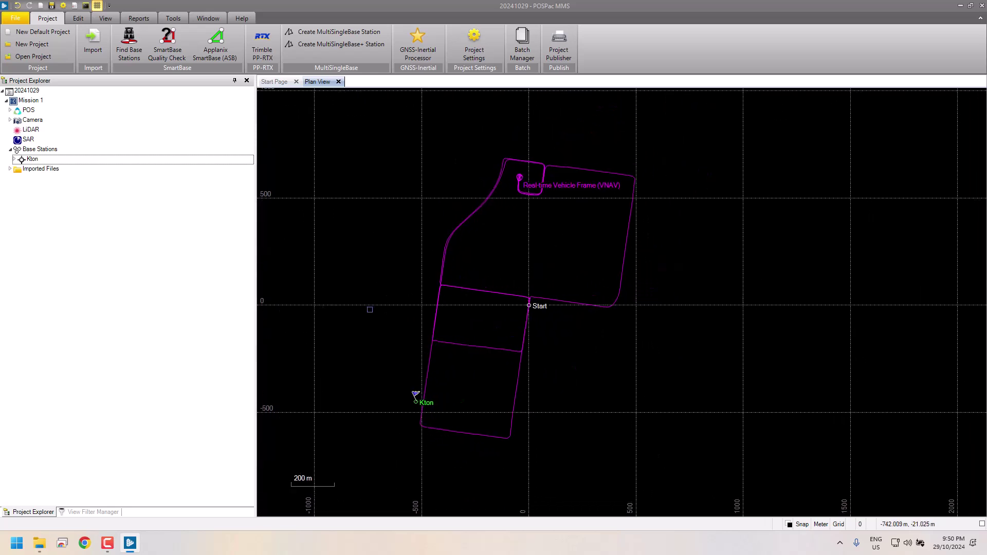
left_click(64, 7)
left_click_drag(310, 109, 346, 99)
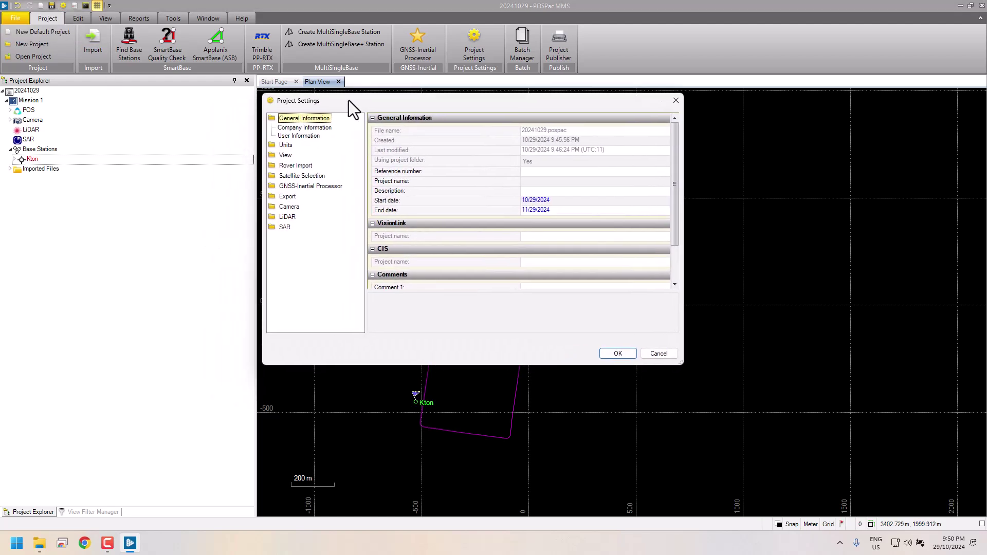
left_click(302, 185)
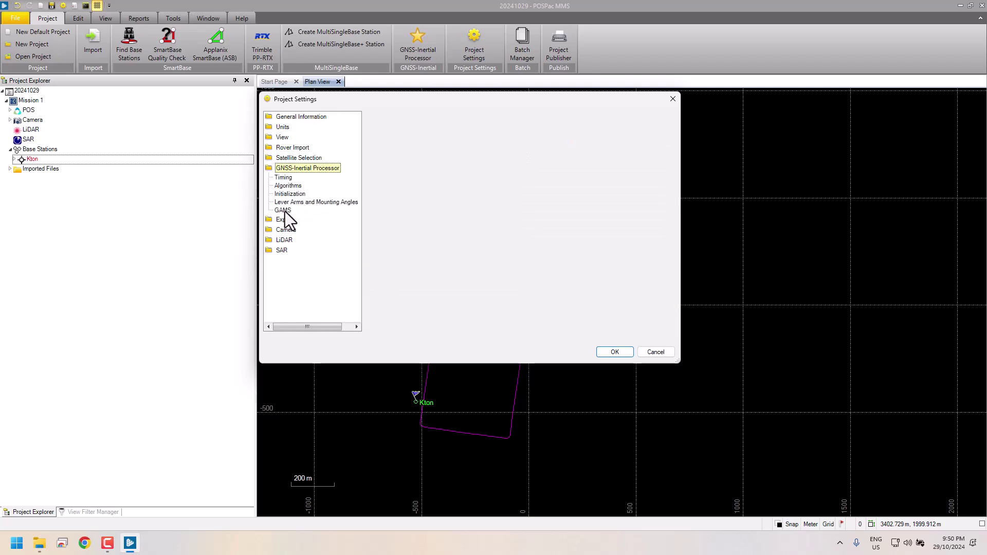
left_click(293, 203)
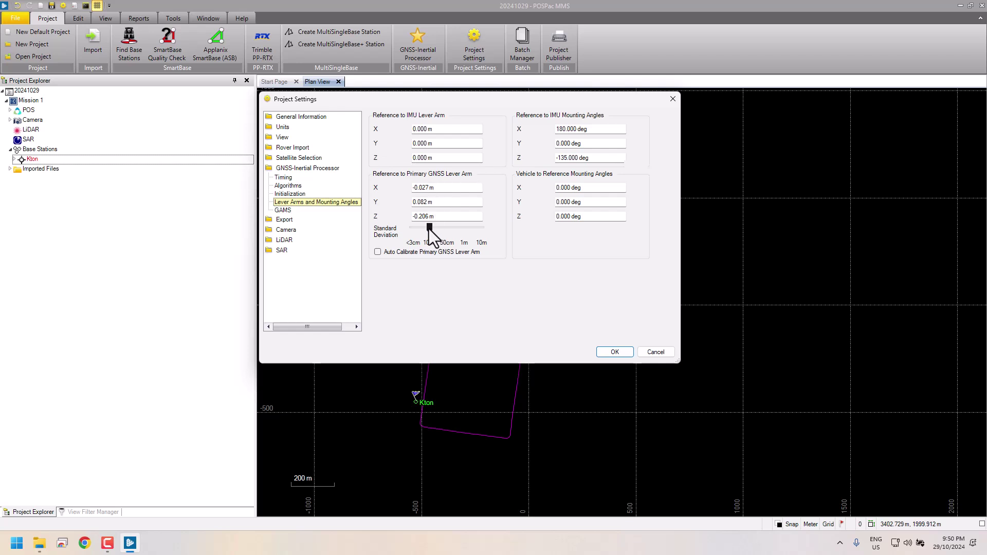
left_click_drag(430, 229, 393, 234)
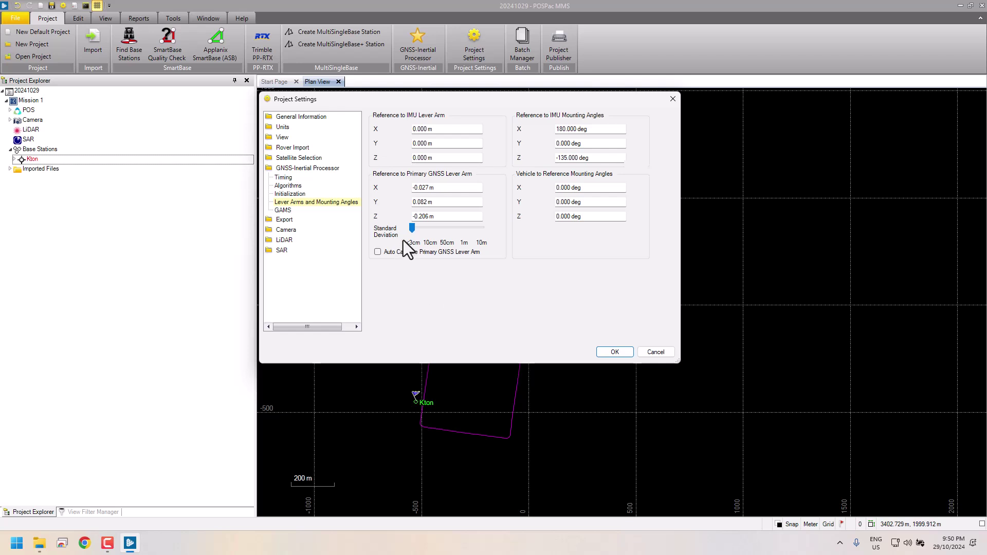
left_click(280, 211)
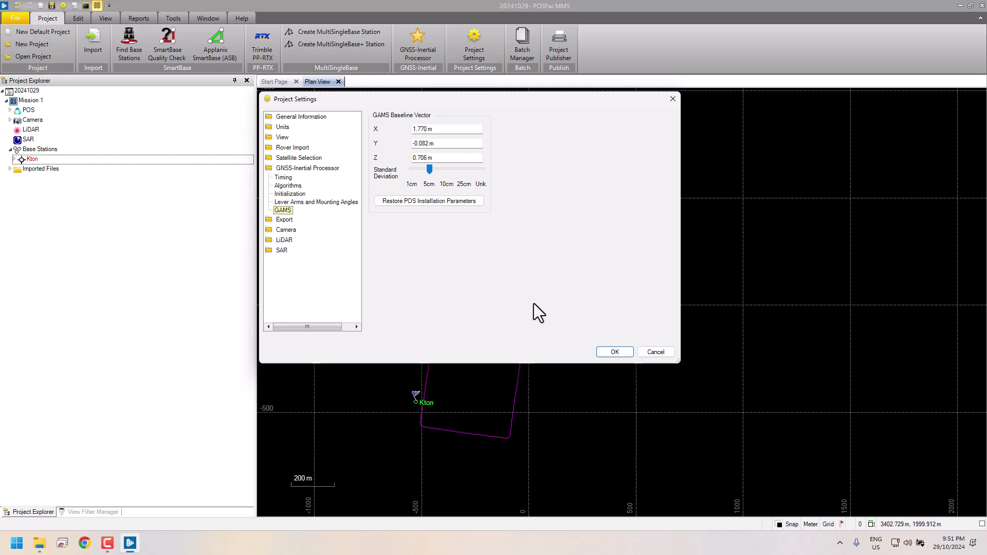
left_click(615, 351)
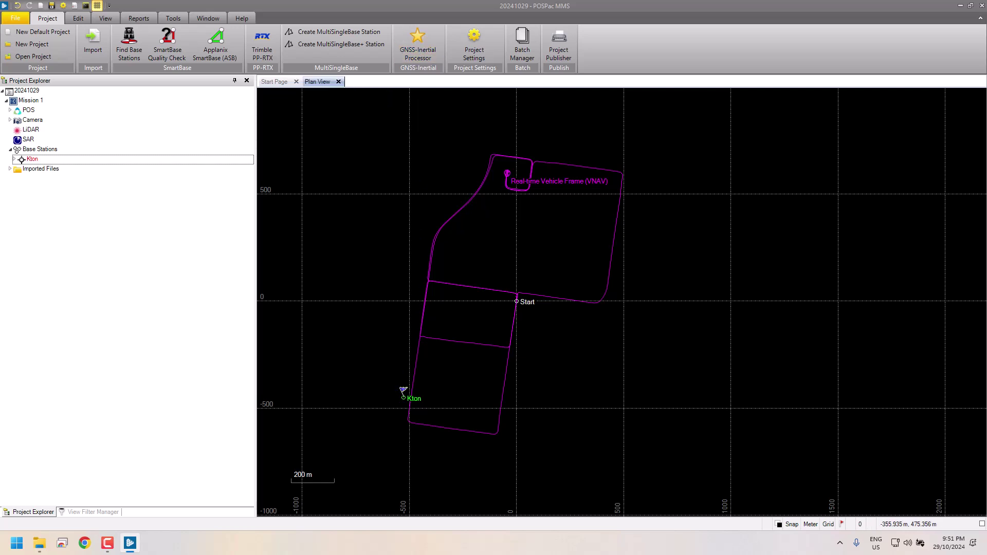
Start the GNSS-Inertial Processor and set its GNSS mode to IN-Fusion Single Base
left_click(417, 42)
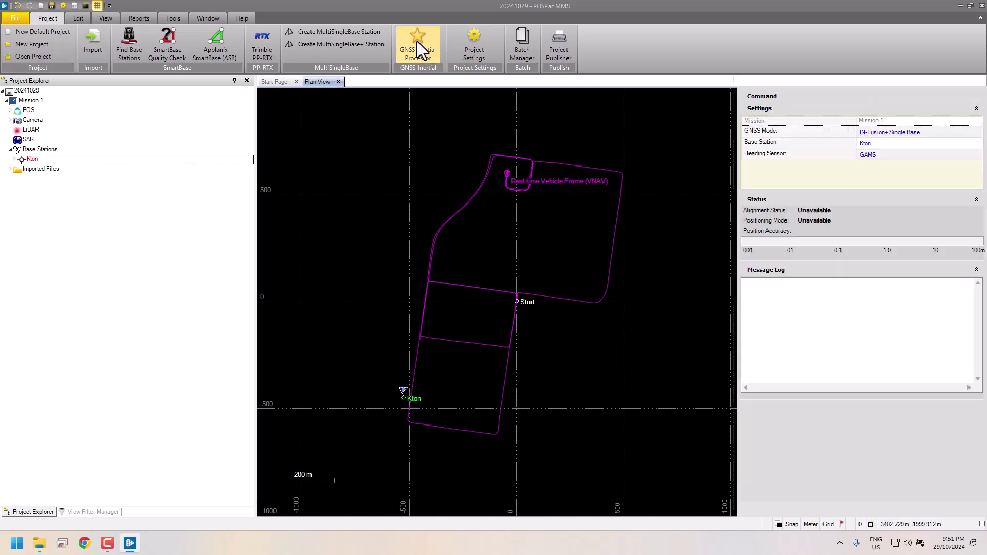
left_click(930, 132)
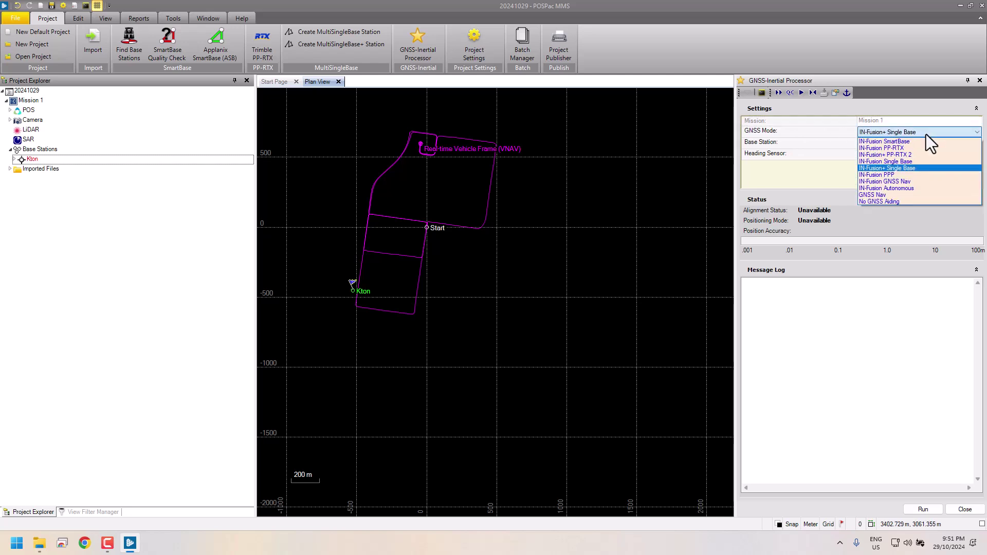
left_click(875, 162)
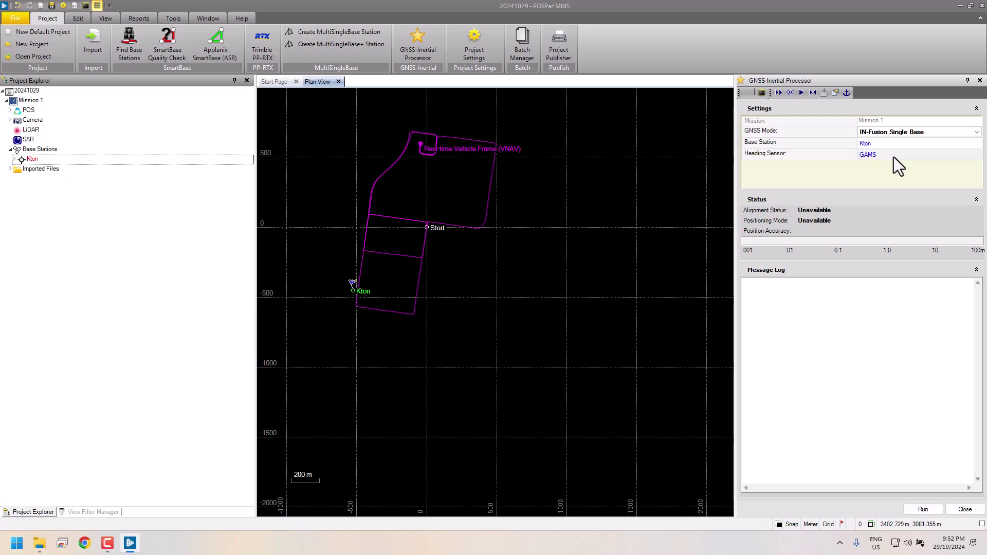
Run the GNSS-Inertial Processor for Mission 1, accept the GNSS QC statistics, and close the processor once smoothing completes
left_click(925, 509)
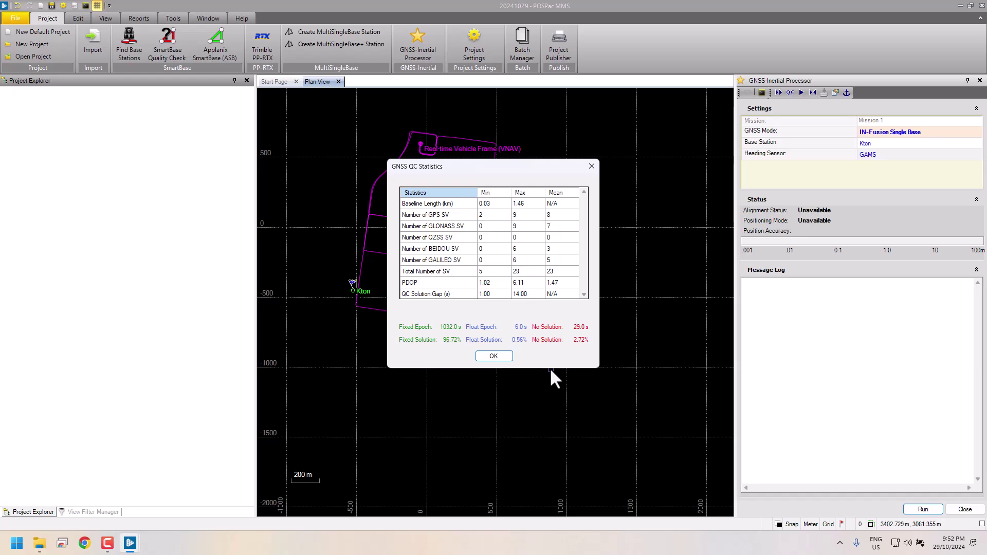
left_click(492, 357)
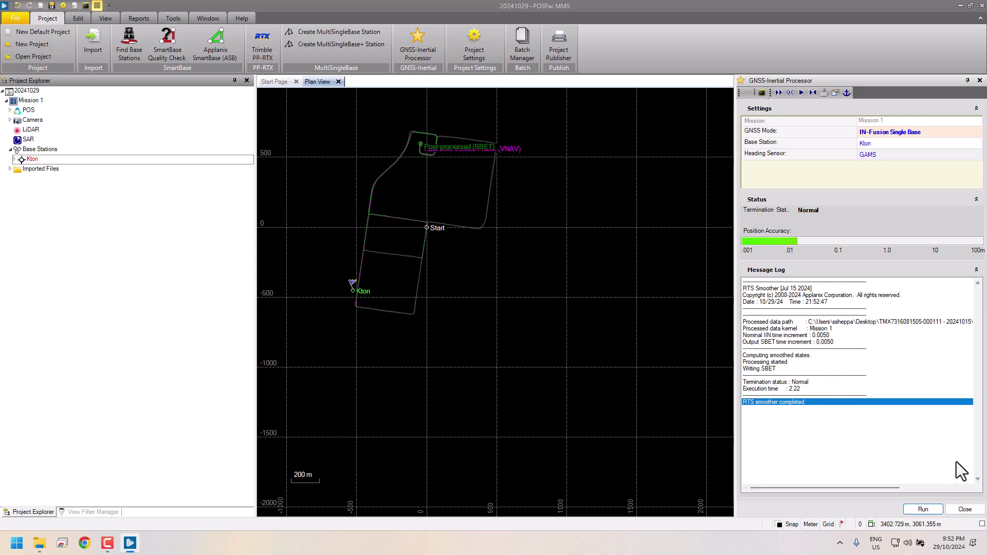
left_click(965, 510)
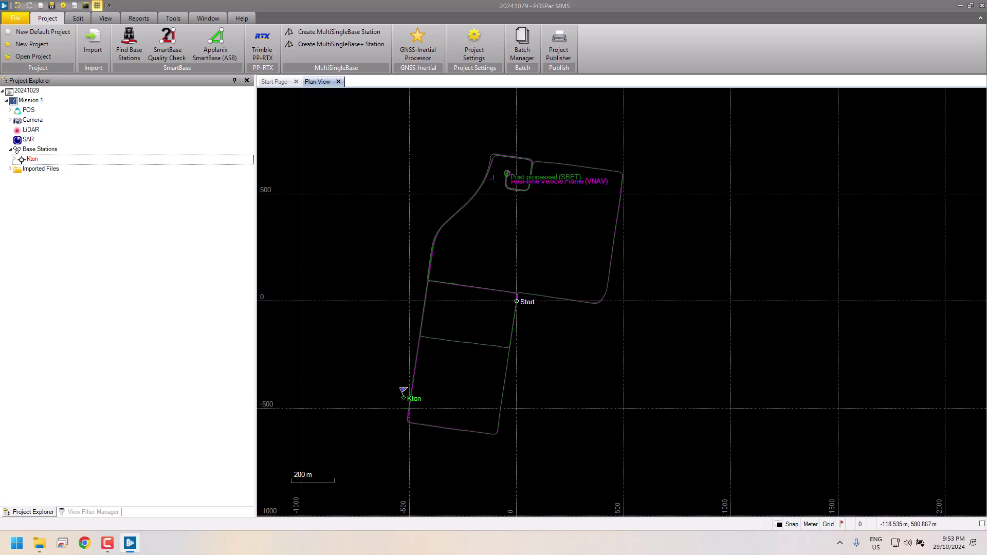
Compare the post-processed SBET and real-time VNAV trajectories around the figure-eight loops at the upper end of the route
scroll(502, 166, "up", 3)
left_click_drag(509, 152, 549, 190)
scroll(549, 190, "up", 10)
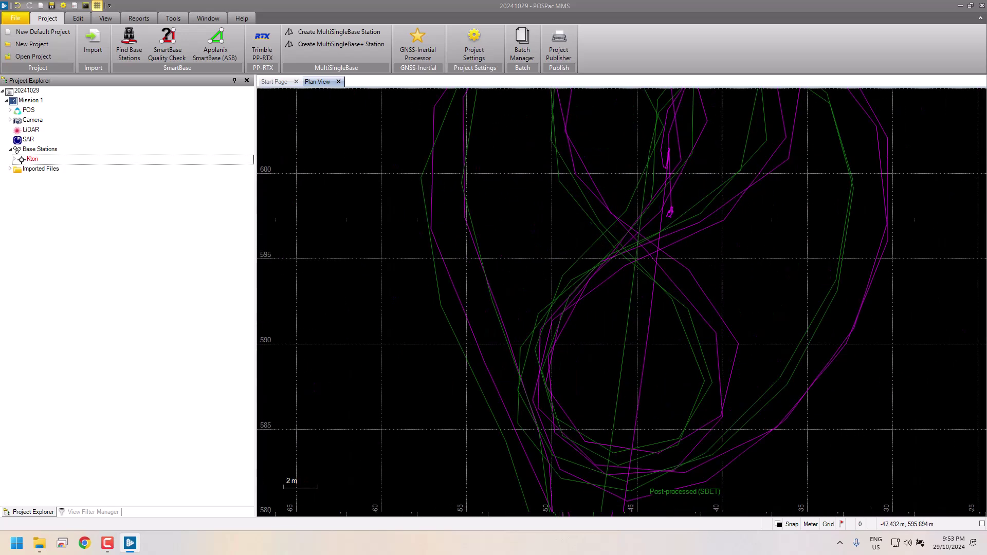
left_click_drag(638, 264, 601, 333)
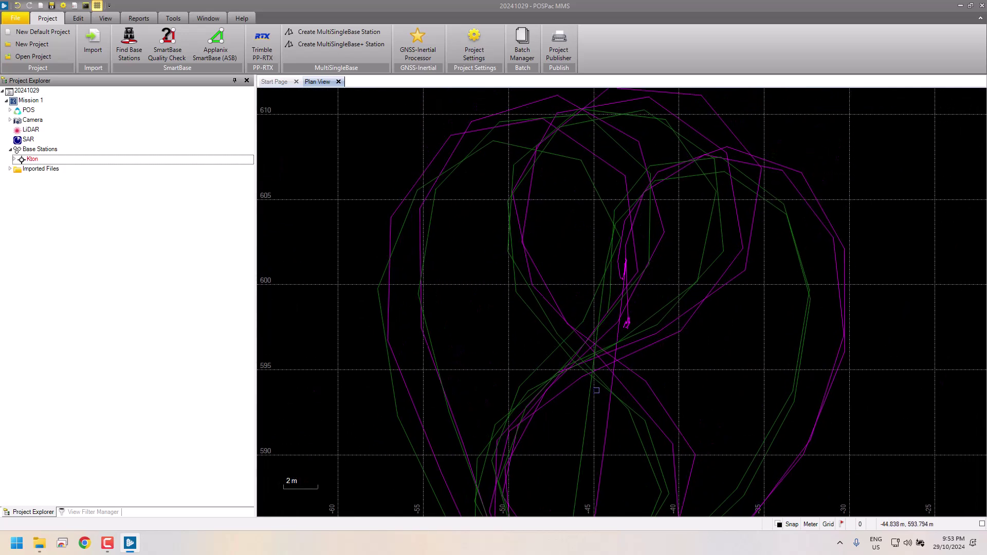
scroll(646, 315, "down", 3)
scroll(646, 316, "up", 1)
left_click_drag(629, 342, 645, 280)
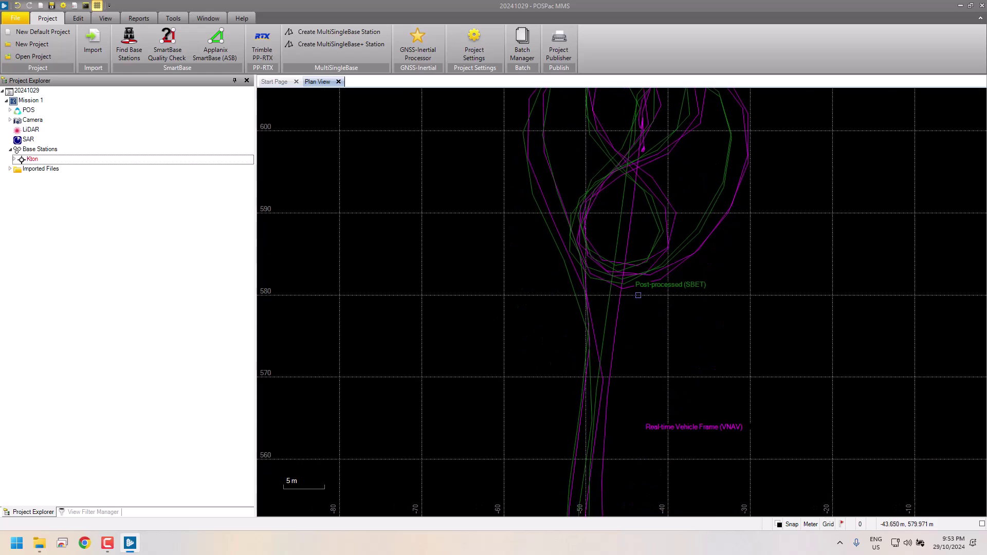
scroll(645, 280, "down", 1)
scroll(672, 360, "down", 2)
scroll(725, 359, "up", 1)
left_click_drag(725, 360, 554, 375)
scroll(617, 329, "down", 1)
scroll(568, 238, "up", 3)
scroll(568, 239, "up", 1)
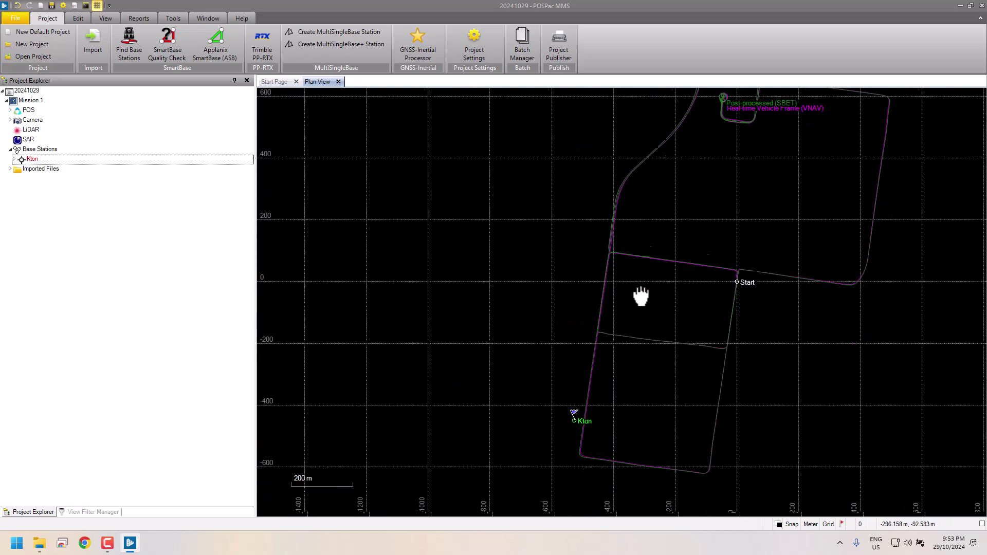
Compare the post-processed and real-time trajectories along the streets and corners of the route, from the corner below Kton upward
scroll(643, 347, "up", 5)
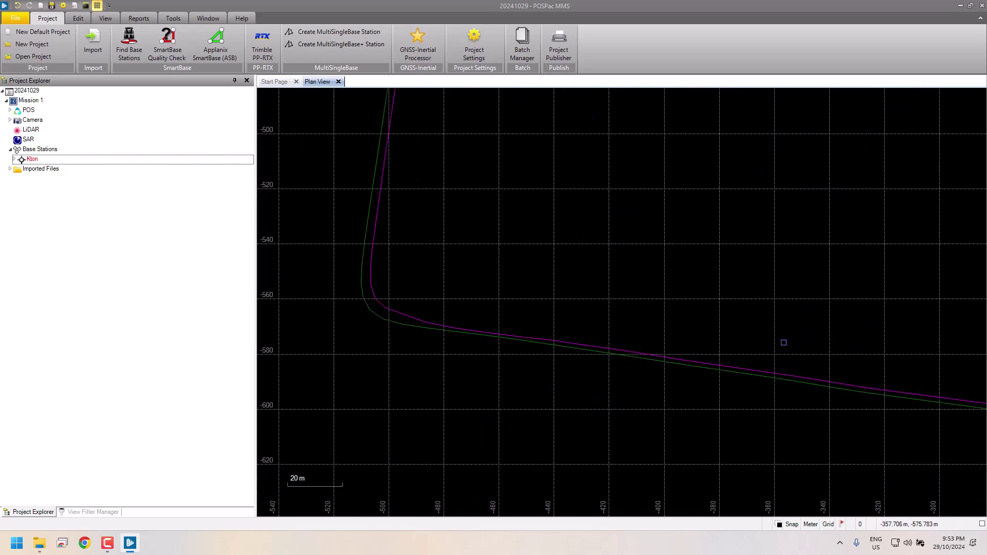
left_click_drag(681, 352, 478, 341)
left_click_drag(752, 217, 694, 433)
left_click_drag(697, 92, 634, 374)
scroll(633, 374, "down", 4)
left_click_drag(688, 251, 522, 381)
scroll(513, 353, "up", 5)
scroll(512, 354, "up", 4)
left_click_drag(772, 349, 542, 341)
left_click_drag(833, 344, 453, 334)
left_click_drag(823, 337, 487, 330)
scroll(551, 312, "down", 4)
left_click_drag(663, 106, 592, 329)
left_click_drag(627, 110, 600, 309)
scroll(601, 309, "down", 2)
left_click_drag(523, 269, 718, 226)
scroll(556, 346, "down", 4)
scroll(647, 282, "down", 2)
left_click_drag(648, 282, 589, 237)
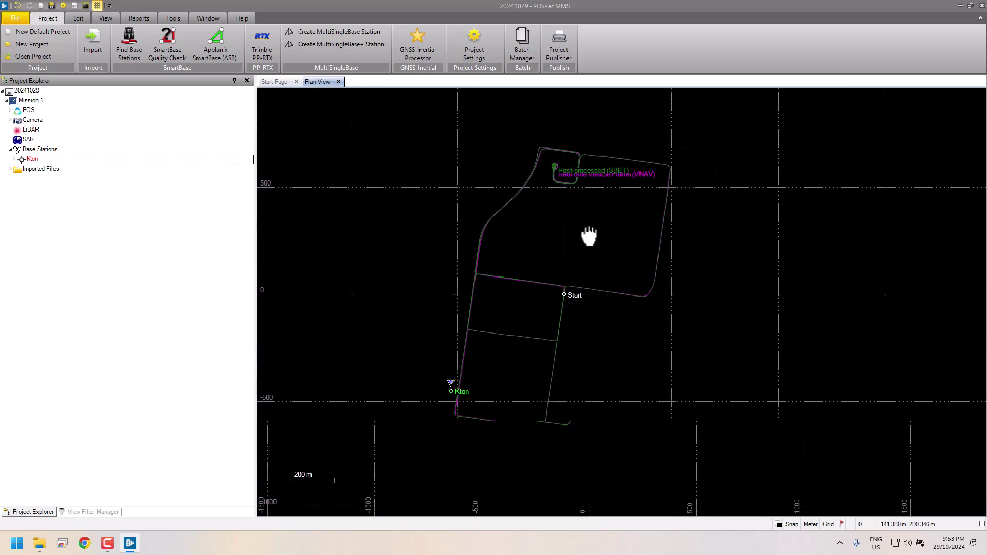
Hide the Real-time layer in the plan view and colour code the trajectory by Position RMS
left_click(80, 511)
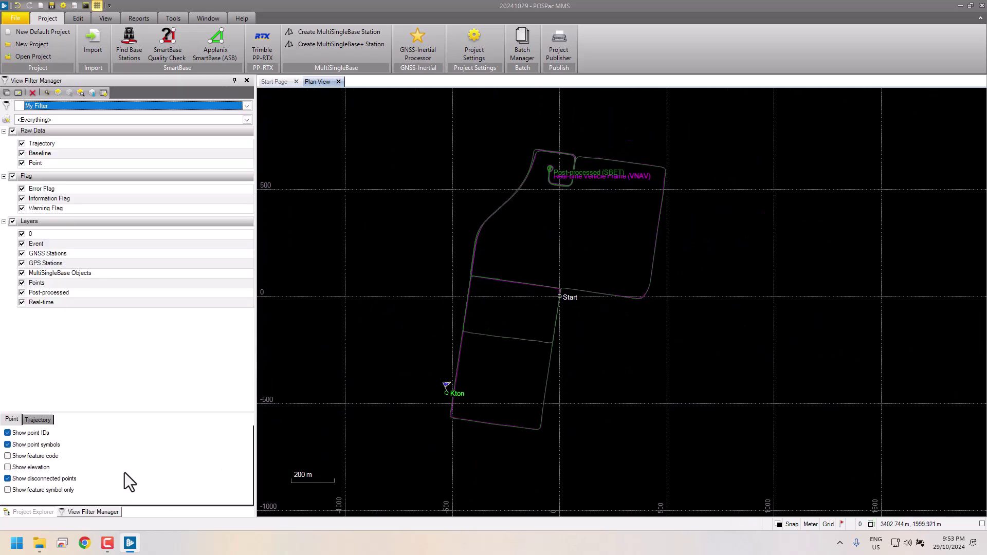
left_click(22, 302)
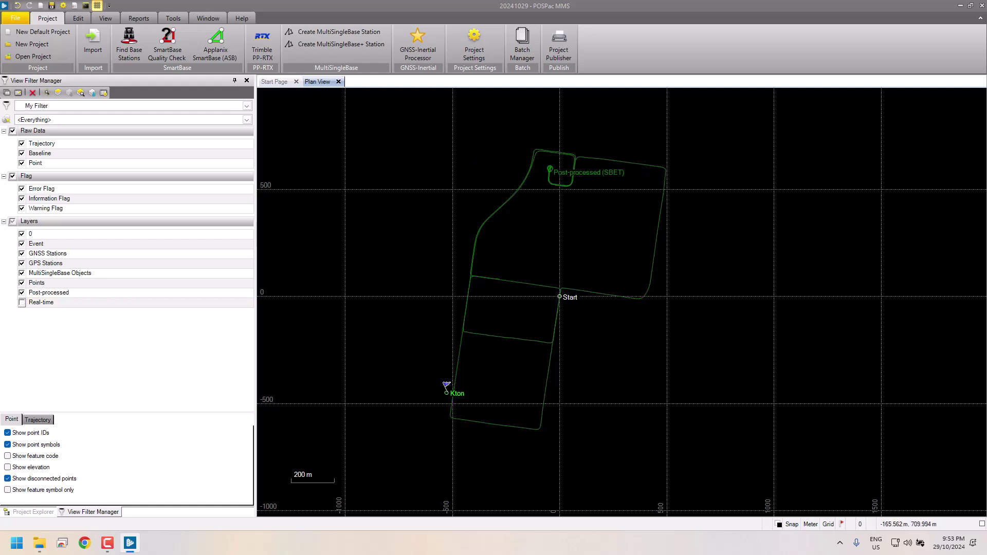
left_click(37, 420)
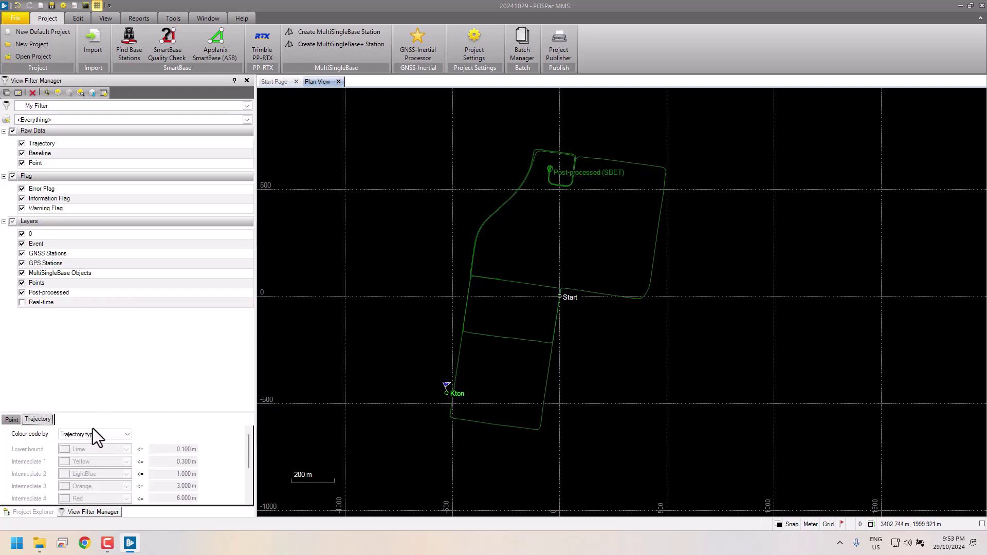
left_click(109, 434)
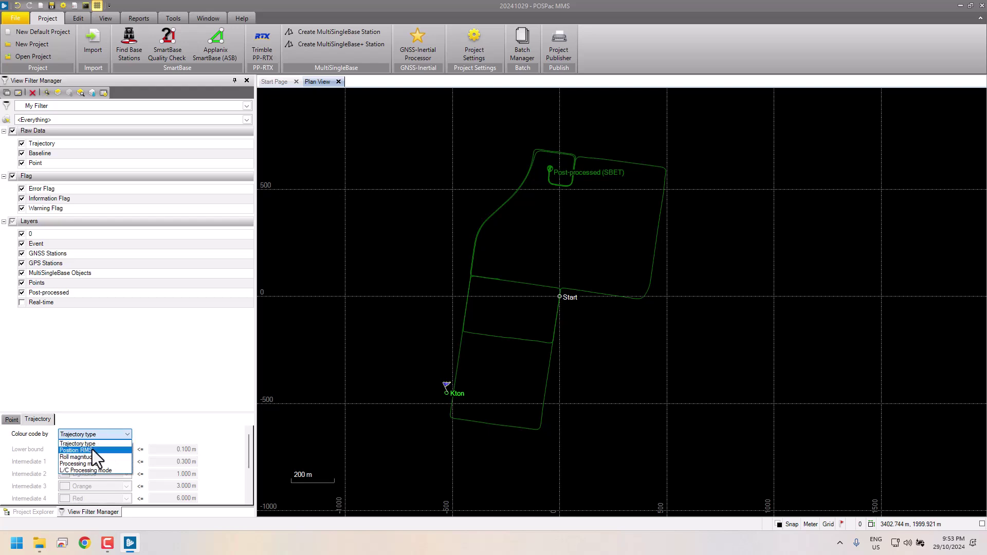
left_click(92, 449)
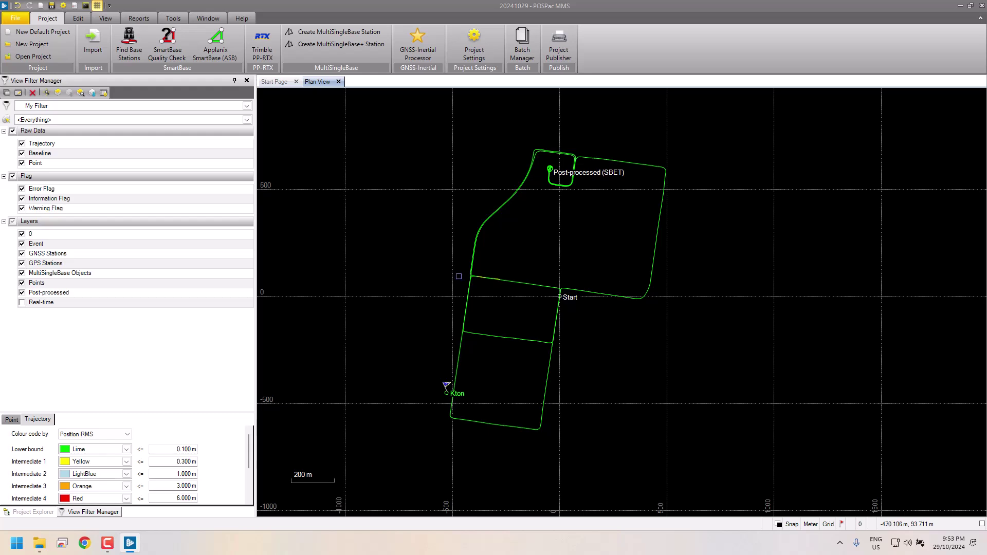
Set the Position RMS colour limits to .05 for Lower bound, .1 for Intermediate 1 and .3 for Intermediate 2
scroll(513, 289, "up", 5)
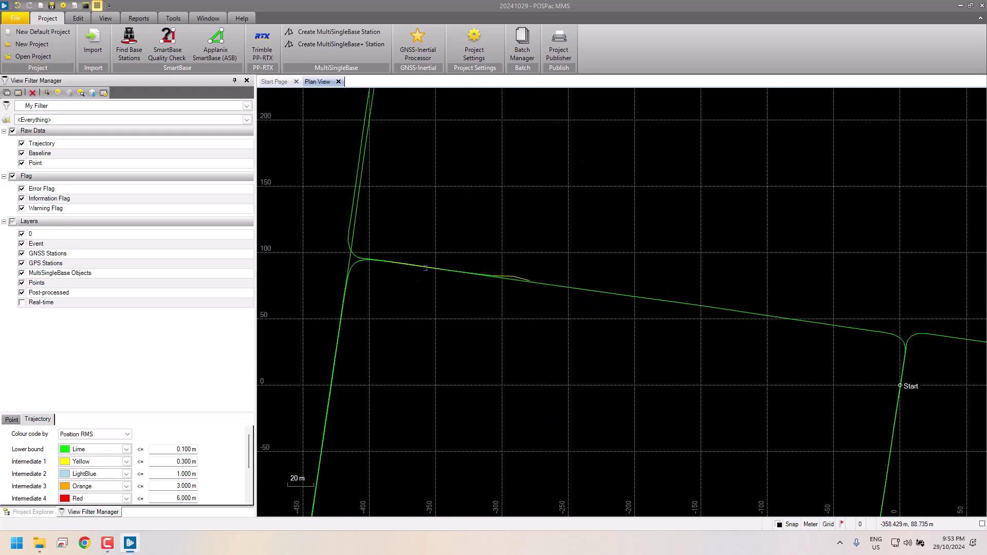
left_click_drag(443, 251, 529, 315)
scroll(502, 295, "up", 2)
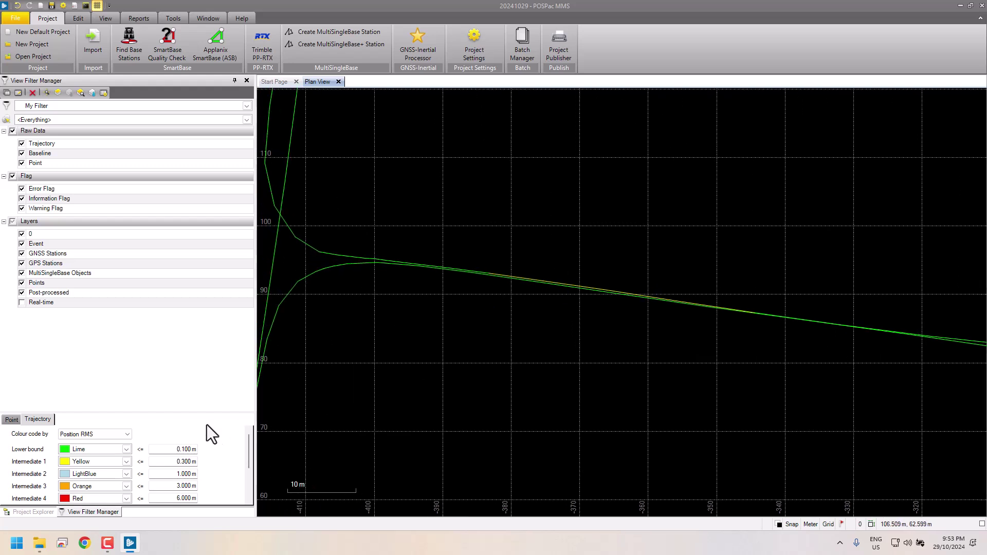
left_click(175, 449)
key("BackSpace")
key("Tab")
left_click(168, 464)
type(".1")
key("Tab")
left_click(171, 475)
type(".5")
scroll(249, 484, "down", 2)
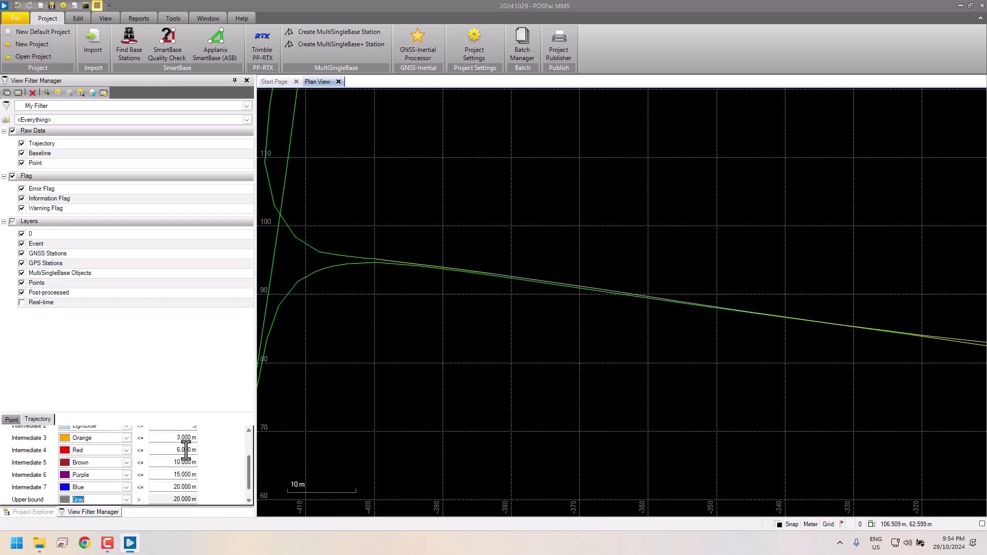
Set the Position RMS colour limits to 1 for Intermediate 3 and 3 for Intermediate 4
scroll(186, 468, "up", 2)
left_click(170, 486)
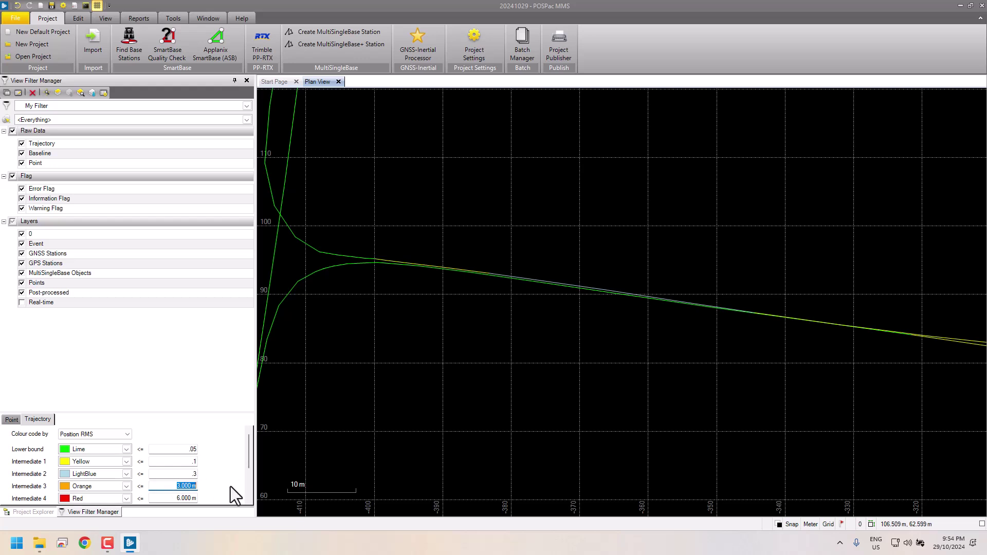
type("1")
key("Tab")
scroll(196, 481, "down", 2)
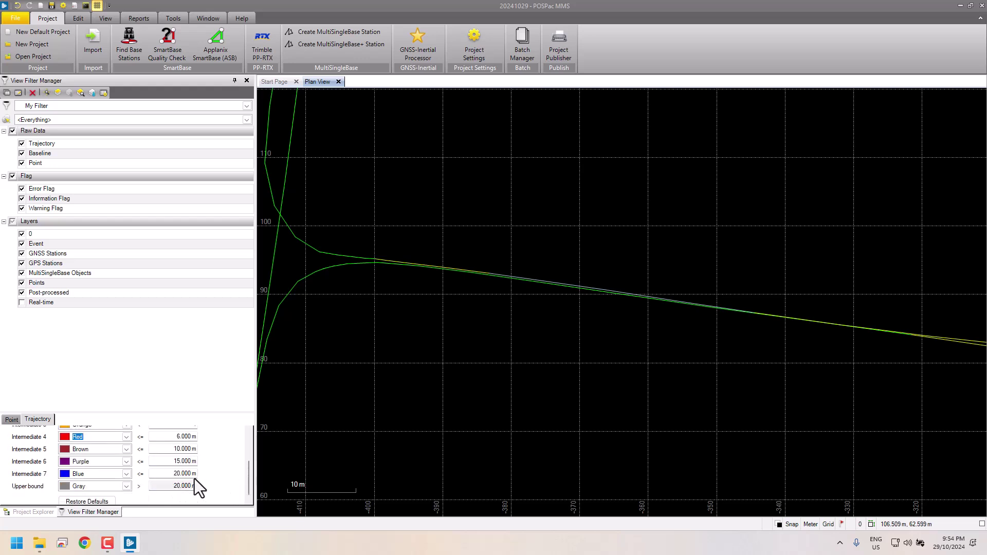
left_click(166, 436)
type("3")
scroll(589, 350, "down", 5)
scroll(621, 271, "down", 2)
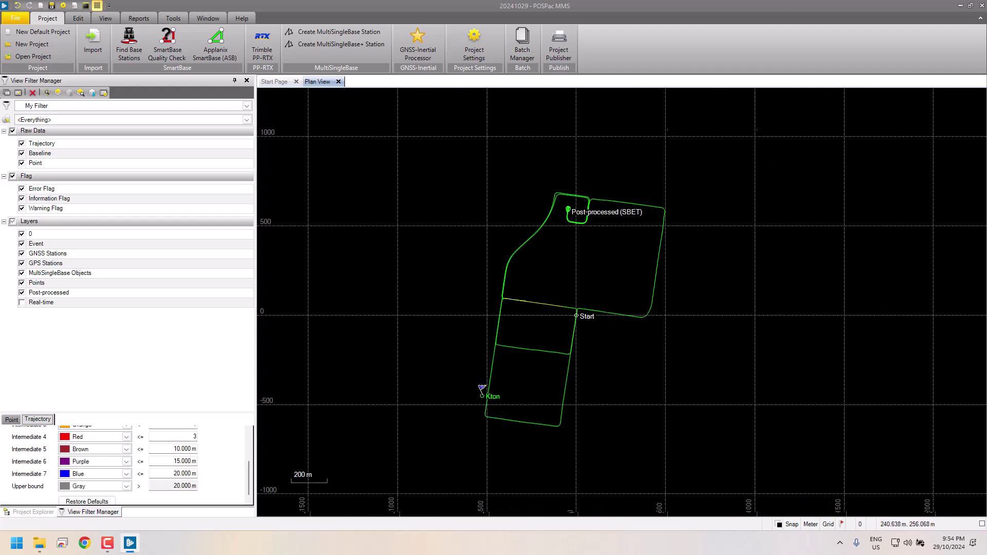
Reapply Position RMS colour coding to the trajectory and set Lower bound to 0.05 and Intermediate 1 to 0.1
scroll(171, 435, "up", 3)
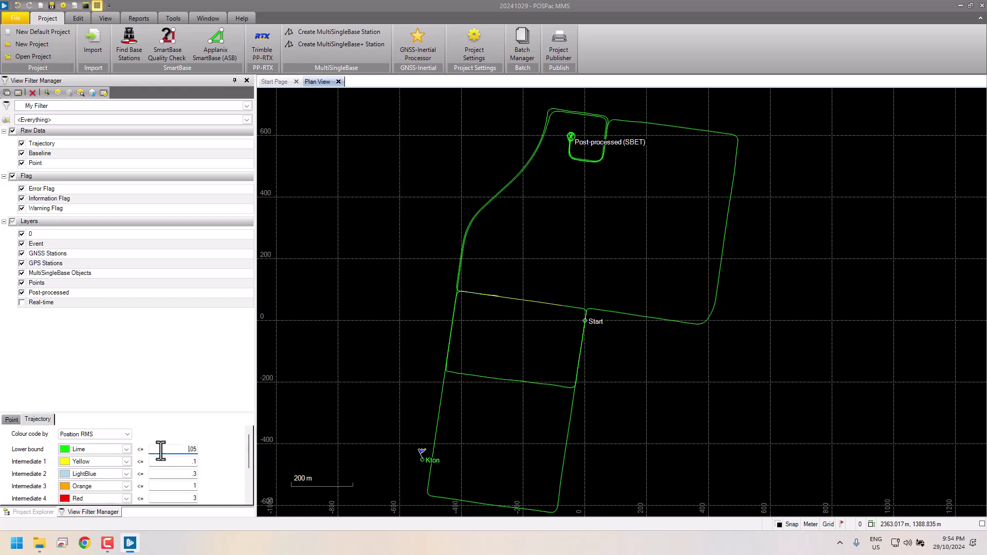
left_click(88, 435)
left_click(93, 452)
left_click(102, 434)
left_click(97, 446)
left_click(168, 449)
type("0.05")
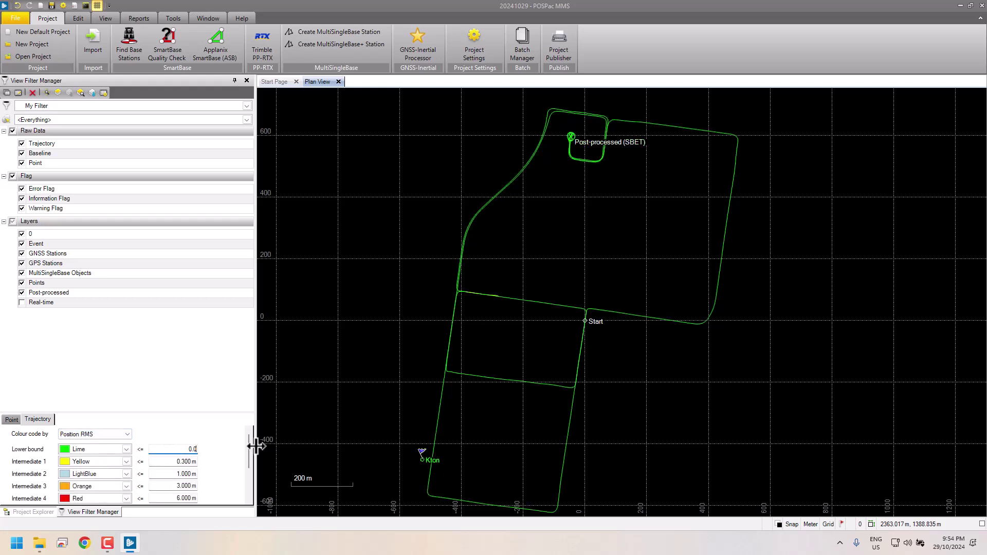
key("Tab")
key("Tab")
type(".")
type("0.")
type("1")
key("Tab")
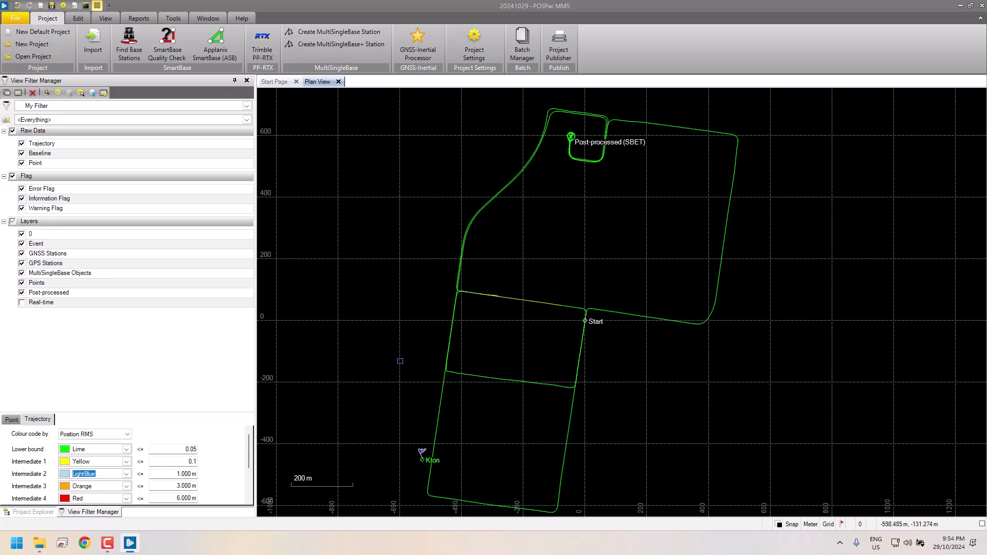
Examine the Position RMS colours along the cross street west of Start and over the rest of the post-processed route
scroll(514, 266, "up", 5)
scroll(398, 324, "up", 3)
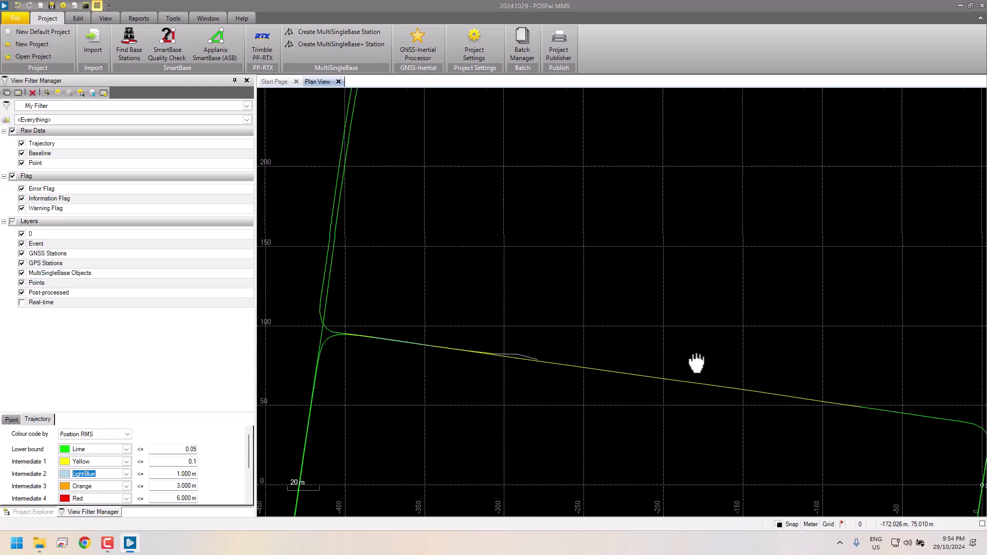
left_click_drag(707, 366, 546, 327)
left_click_drag(624, 348, 893, 392)
scroll(411, 330, "up", 2)
scroll(552, 316, "down", 2)
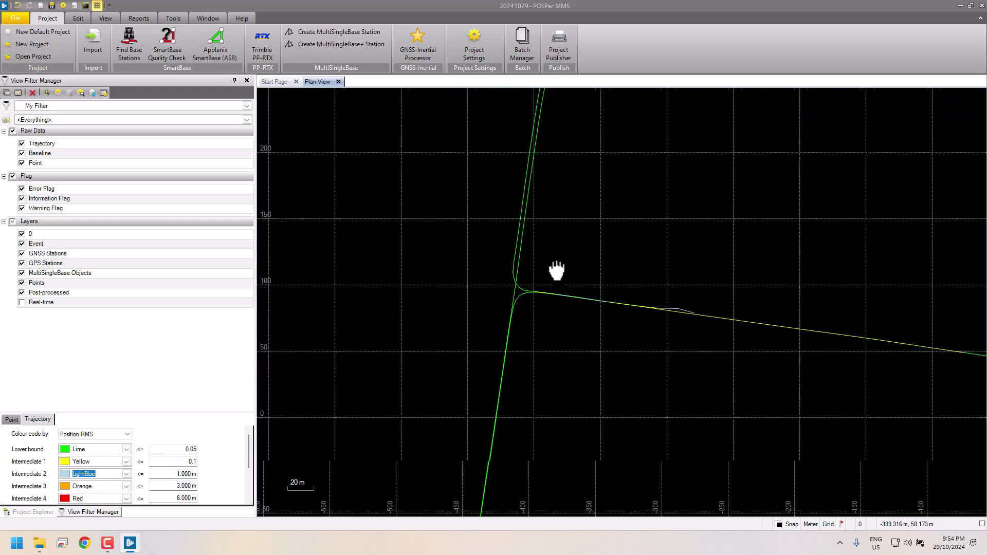
scroll(561, 319, "down", 5)
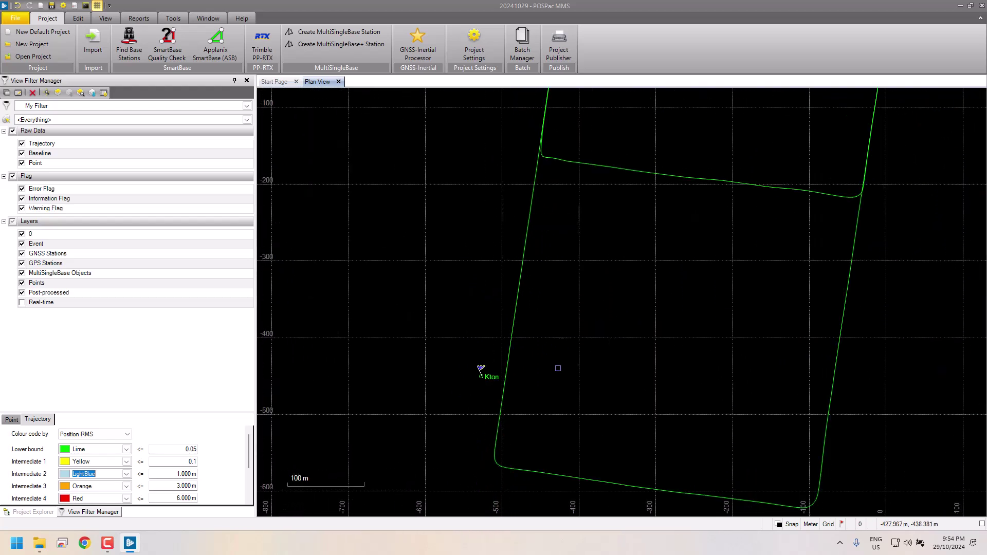
left_click_drag(555, 286, 528, 299)
left_click_drag(650, 201, 456, 370)
left_click_drag(602, 208, 532, 328)
left_click_drag(566, 292, 545, 407)
left_click_drag(576, 308, 527, 456)
scroll(611, 333, "down", 2)
left_click_drag(581, 274, 621, 309)
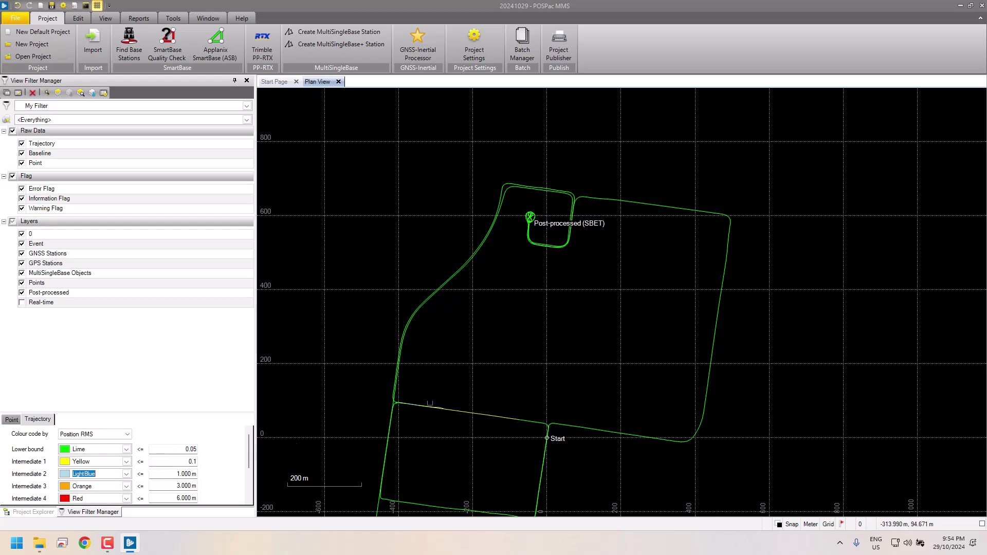
scroll(556, 254, "up", 5)
scroll(557, 255, "down", 5)
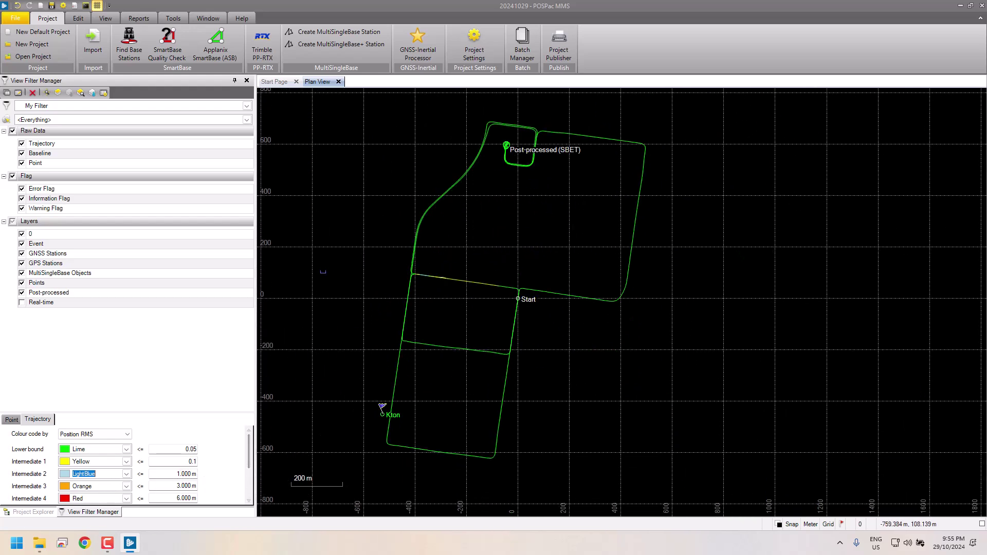
left_click_drag(347, 274, 388, 301)
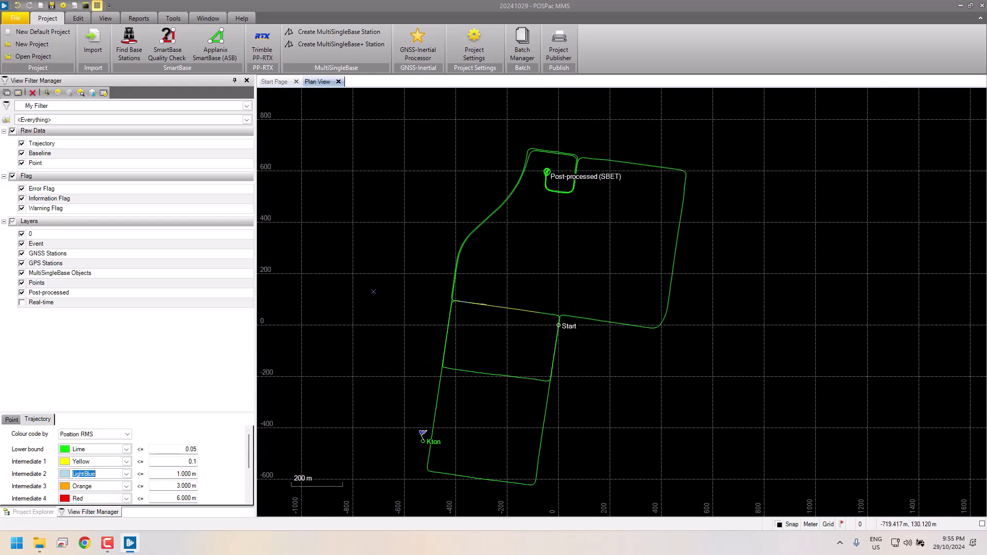
Open the display plots and plot North, East and Down Position Error RMS together from Smoothed Performance Metrics, Reference Frame
left_click(140, 18)
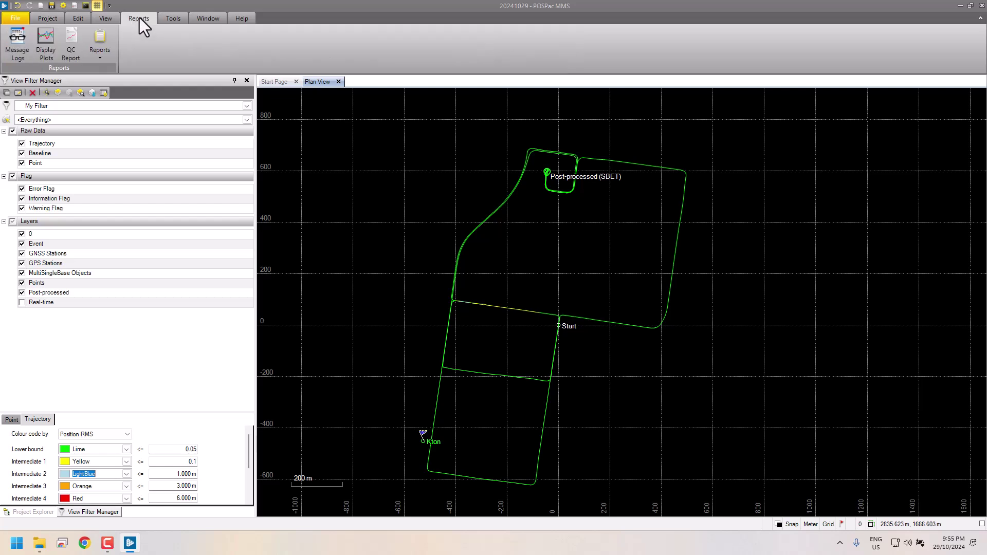
left_click(45, 41)
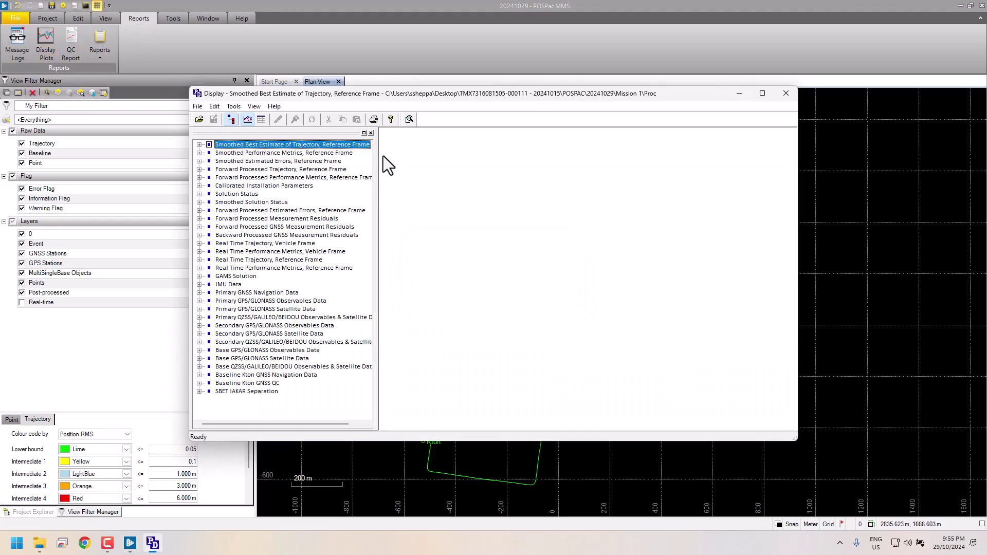
left_click_drag(408, 96, 488, 103)
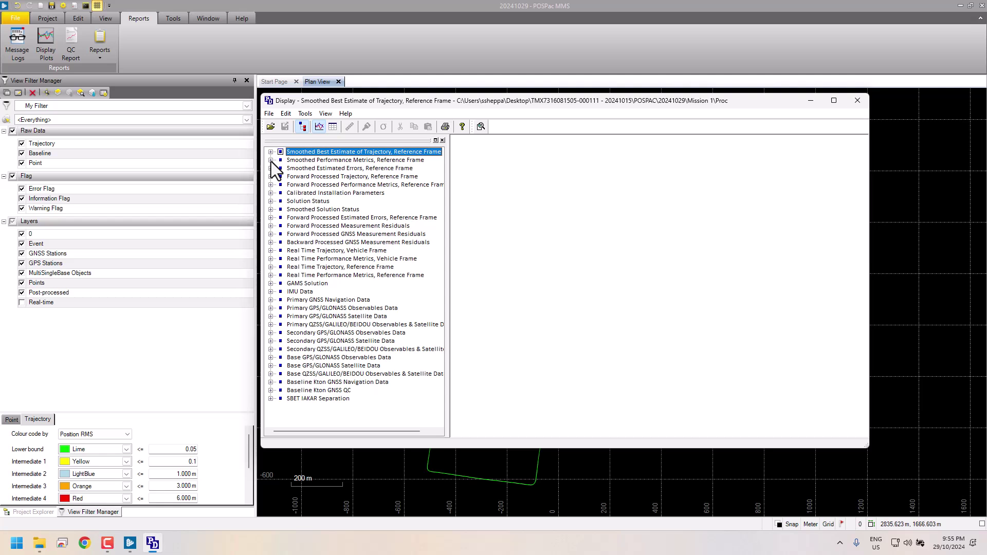
left_click(336, 160)
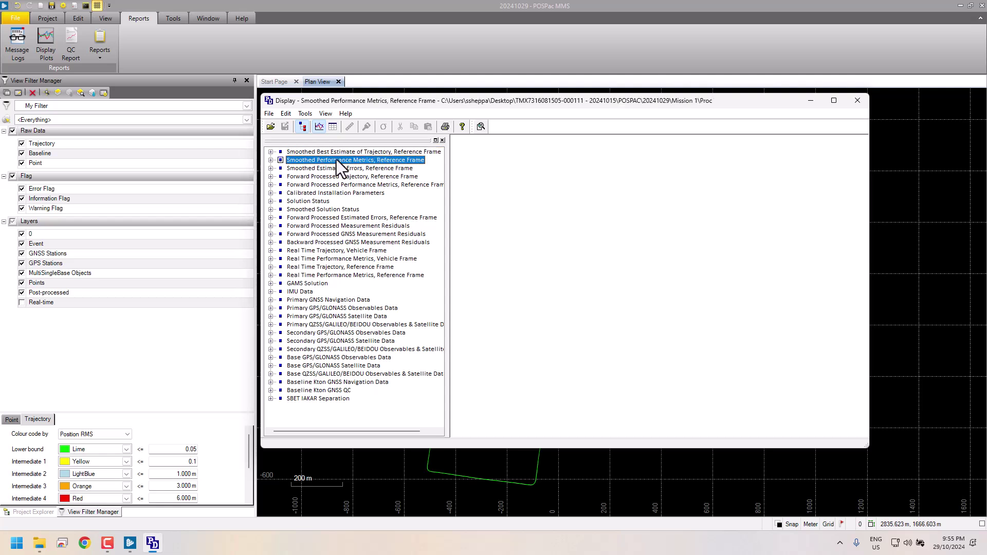
left_click(271, 160)
left_click(320, 169)
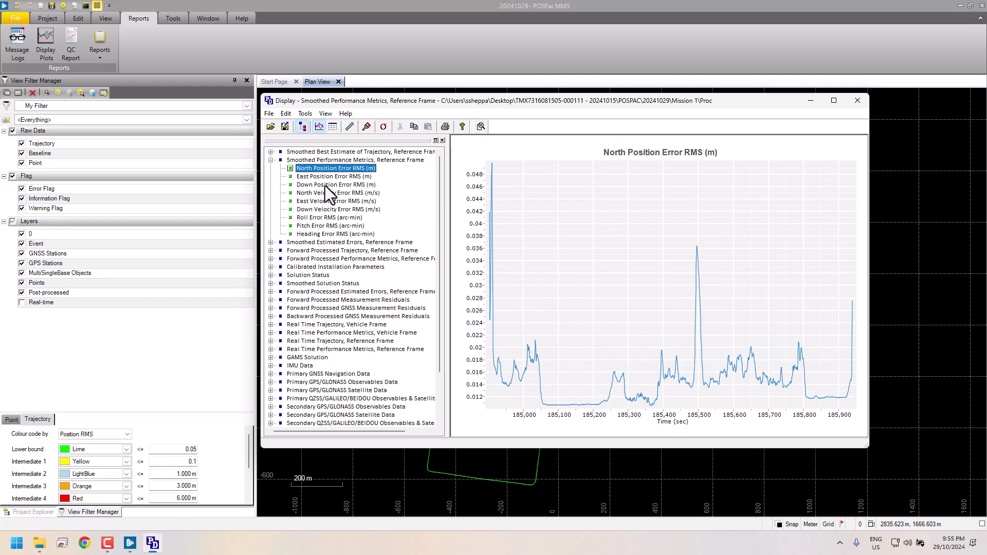
left_click(325, 185, "shift")
mouse_move(554, 383)
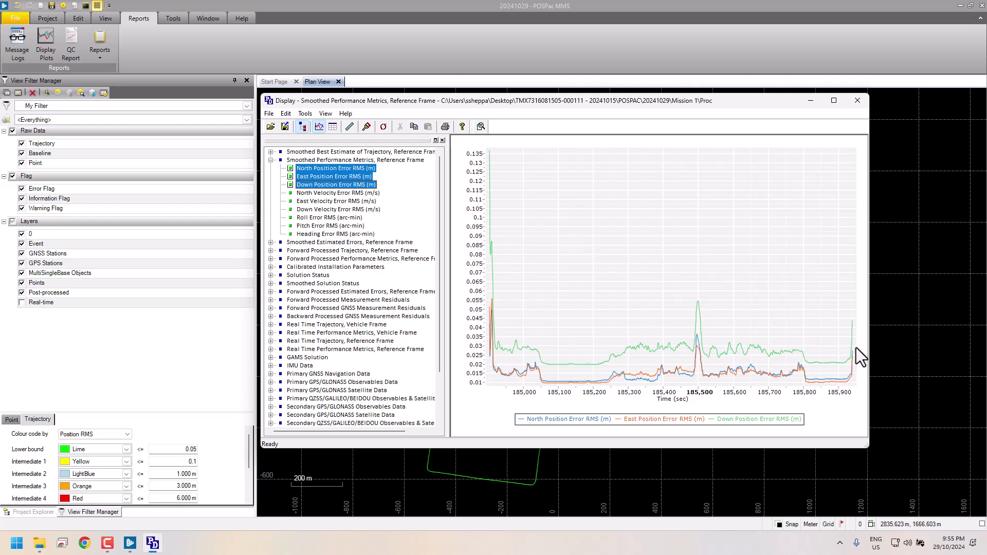
Plot the X, Y and Z GAMS Lever Arm individually from Calibrated Installation Parameters, and collapse that group
left_click(331, 267)
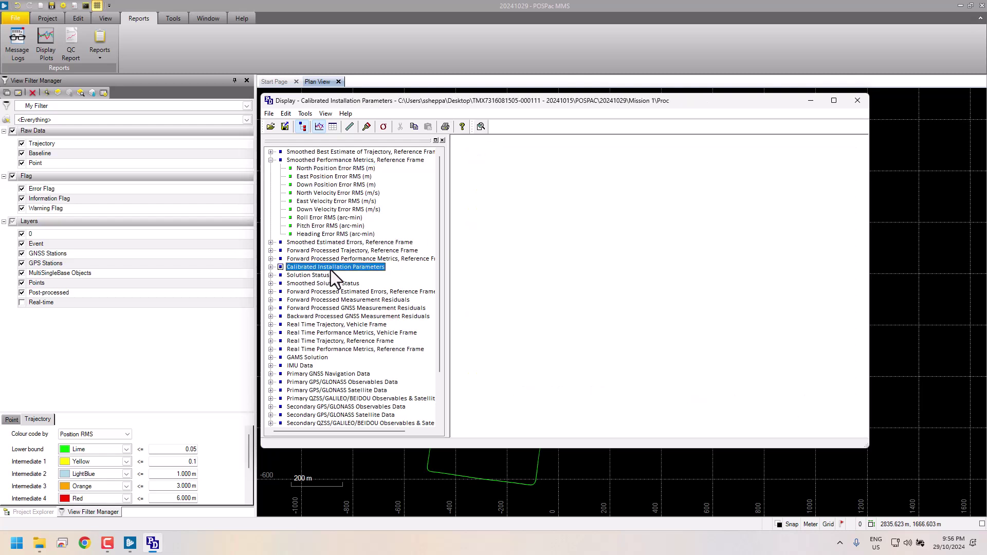
left_click(271, 267)
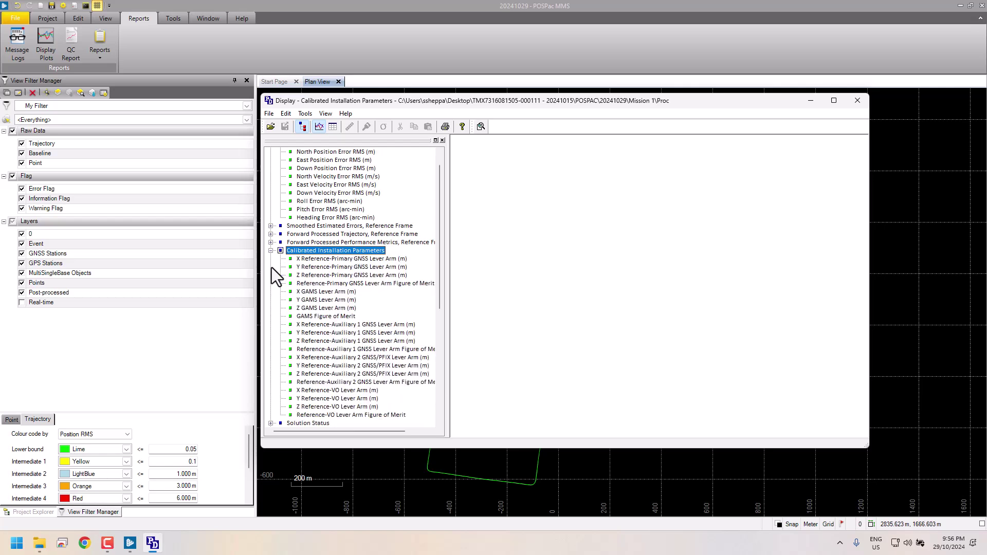
left_click(318, 293)
left_click(319, 301)
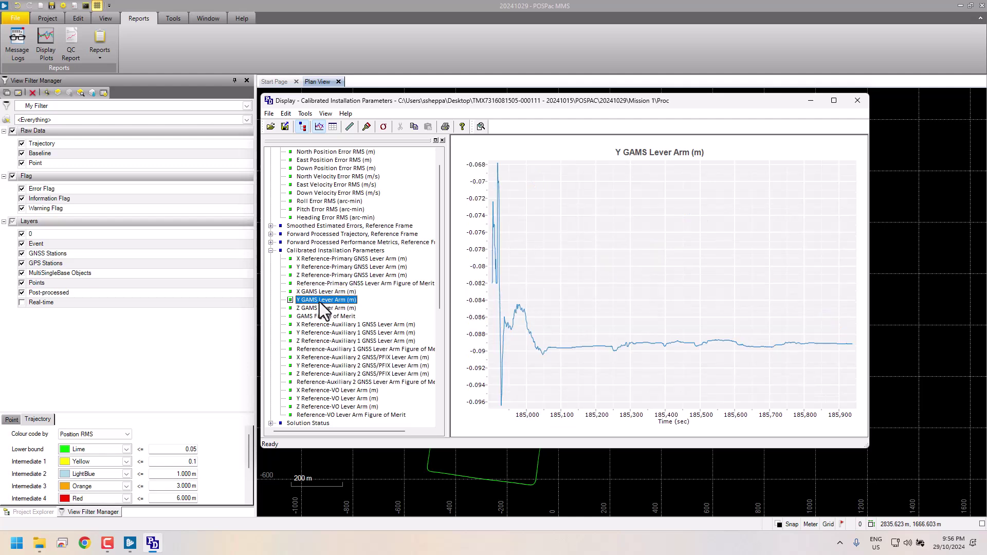
left_click(322, 309)
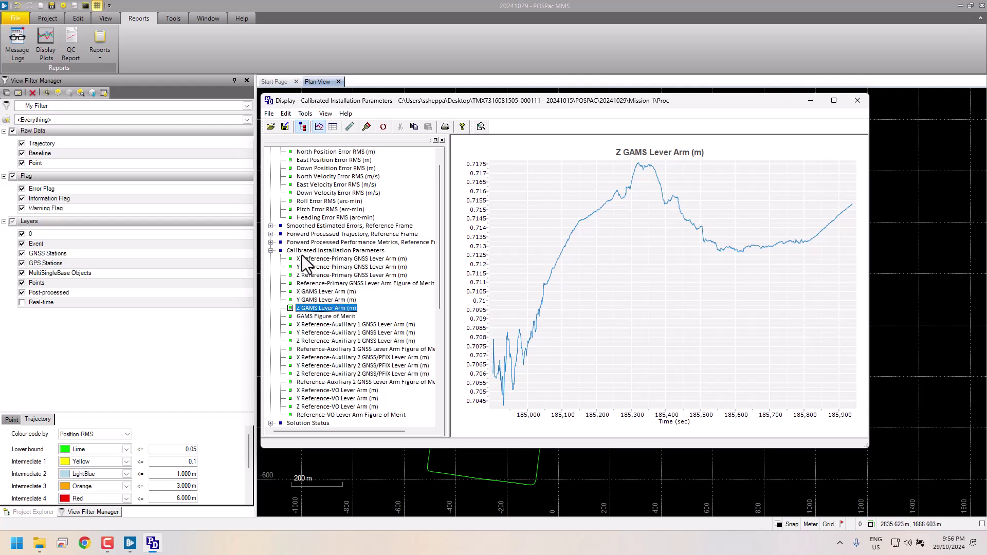
left_click(270, 251)
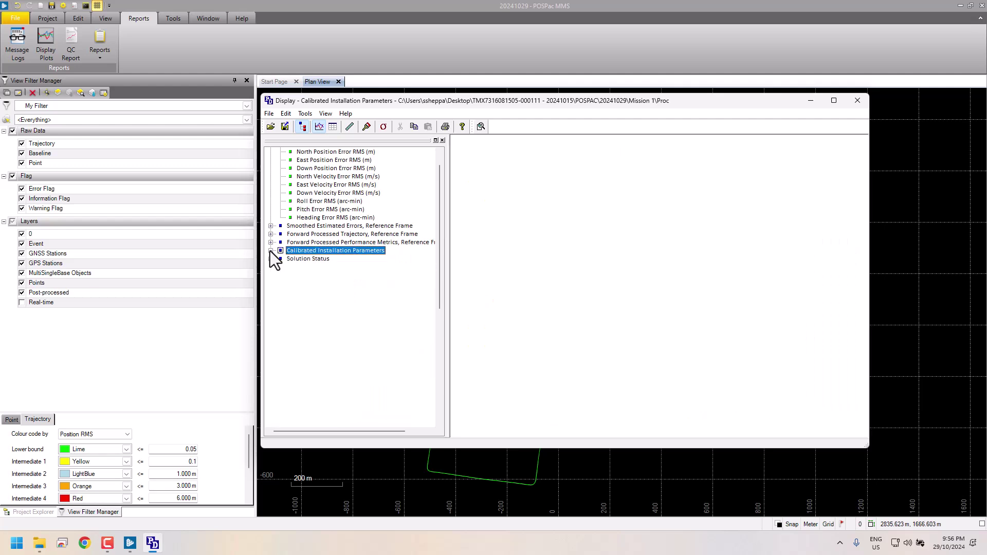
Plot PDOP, Baseline Length and Processing Mode one after another from the Smoothed Solution Status group
left_click(311, 267)
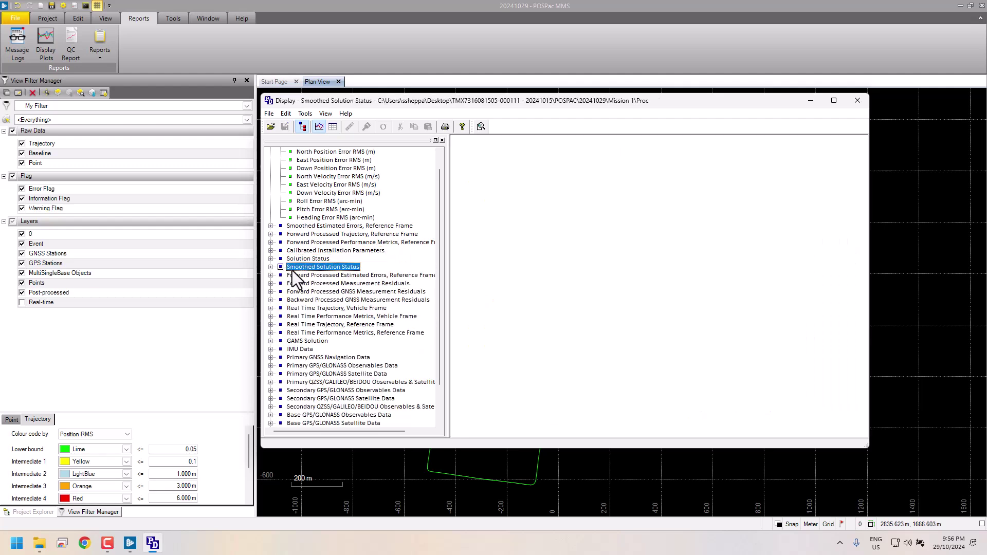
left_click(270, 267)
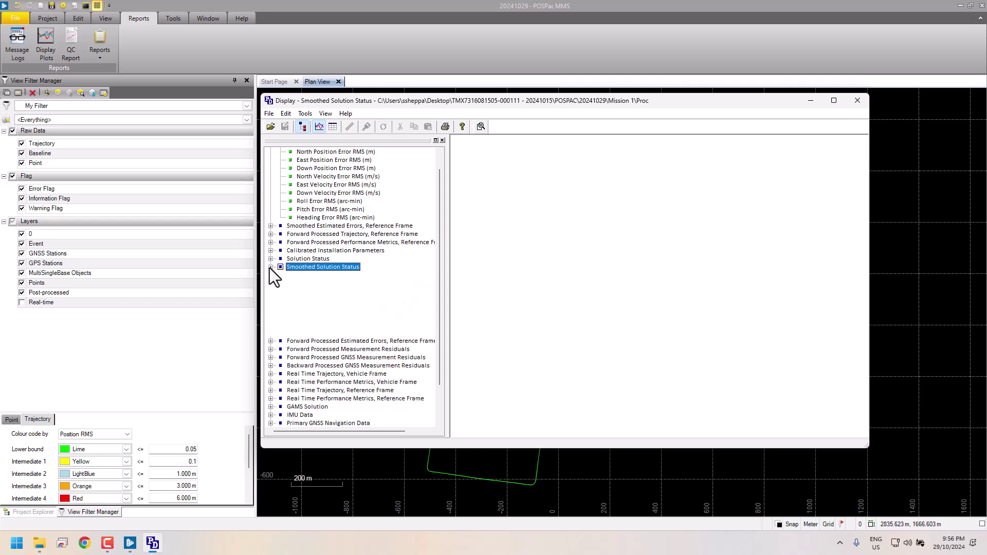
left_click(305, 316)
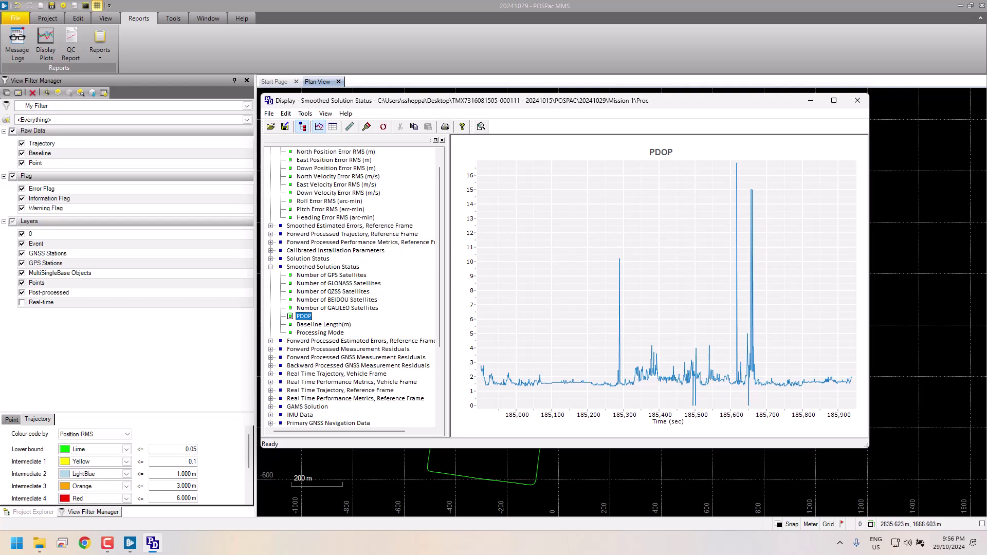
left_click(319, 325)
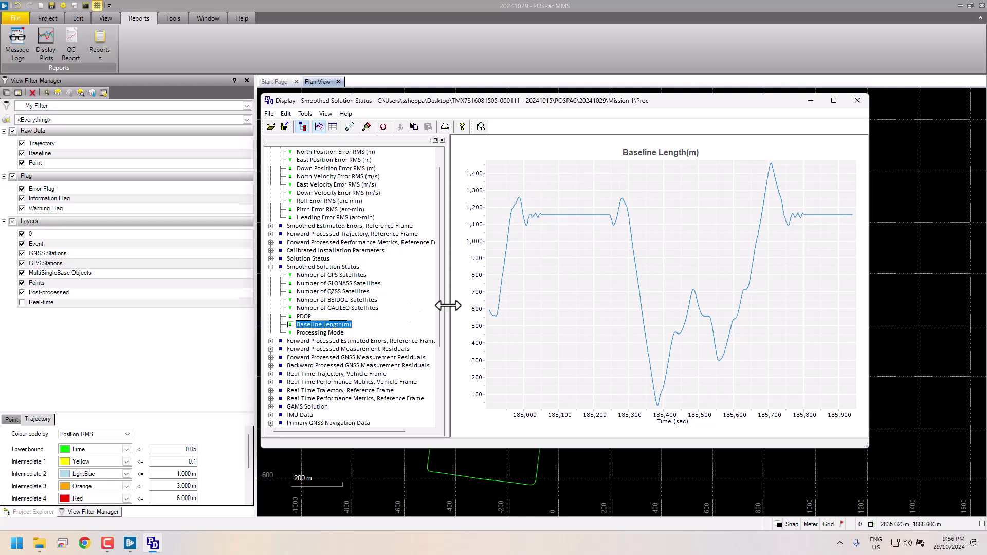
left_click(318, 335)
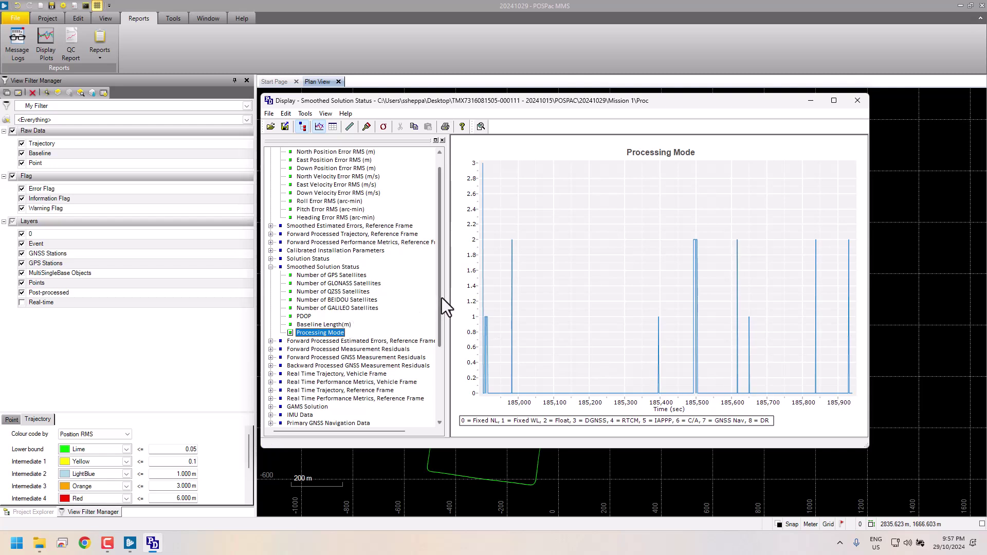
Plot the Solution Status from the GAMS Solution group to check where GAMS was in use
left_click_drag(440, 298, 440, 355)
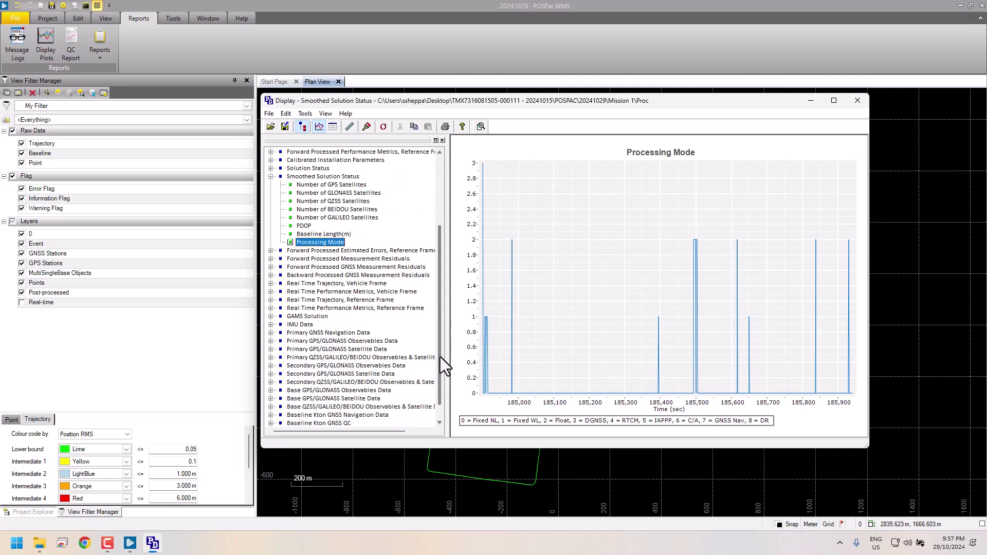
left_click(299, 317)
left_click(272, 317)
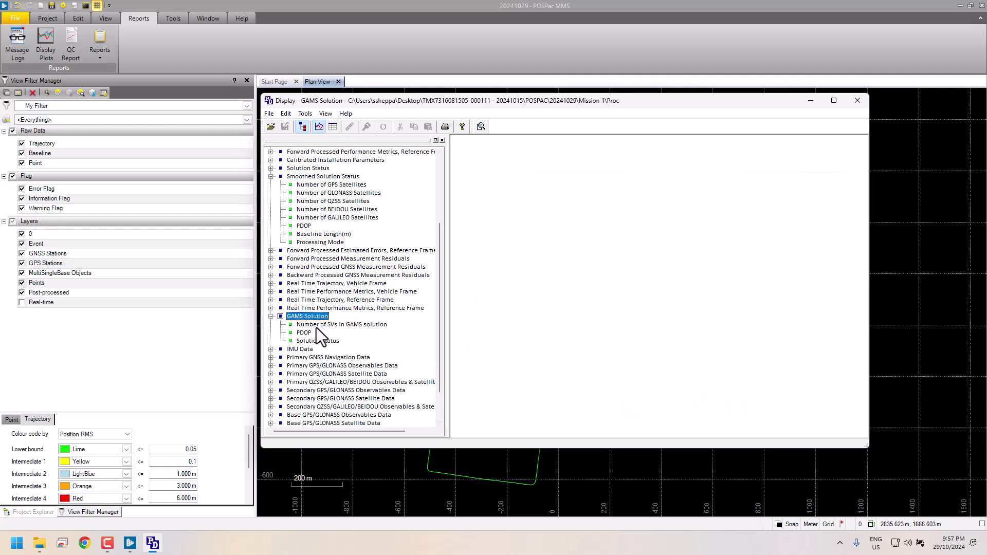
left_click(313, 341)
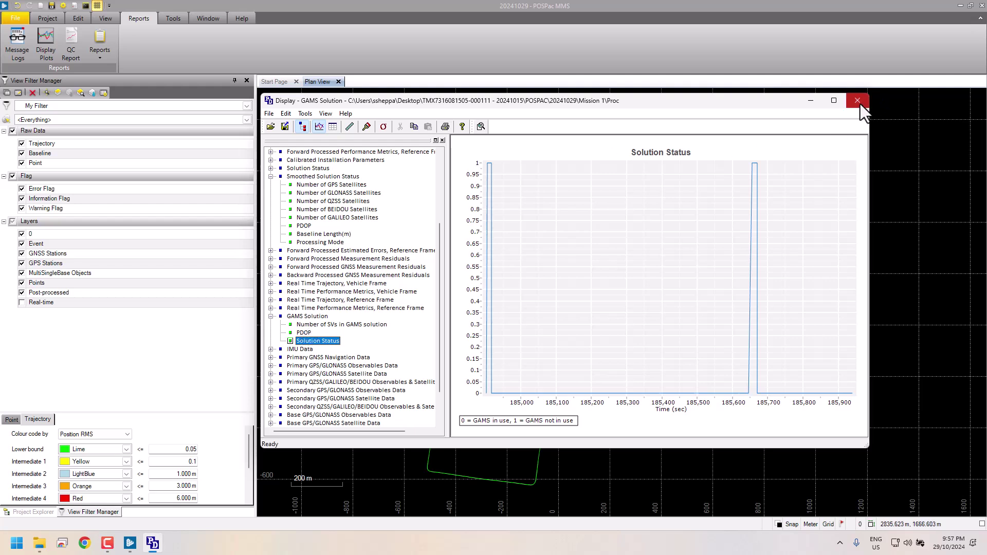
Plot North, East and Down Position Error RMS together again from Smoothed Performance Metrics, Reference Frame, and close the display plots
scroll(320, 272, "up", 4)
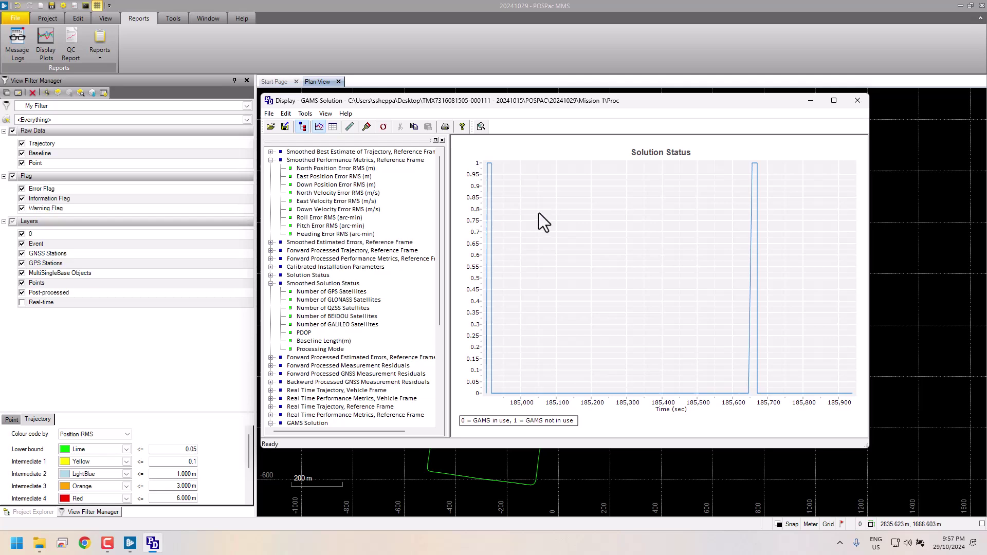
left_click(311, 169)
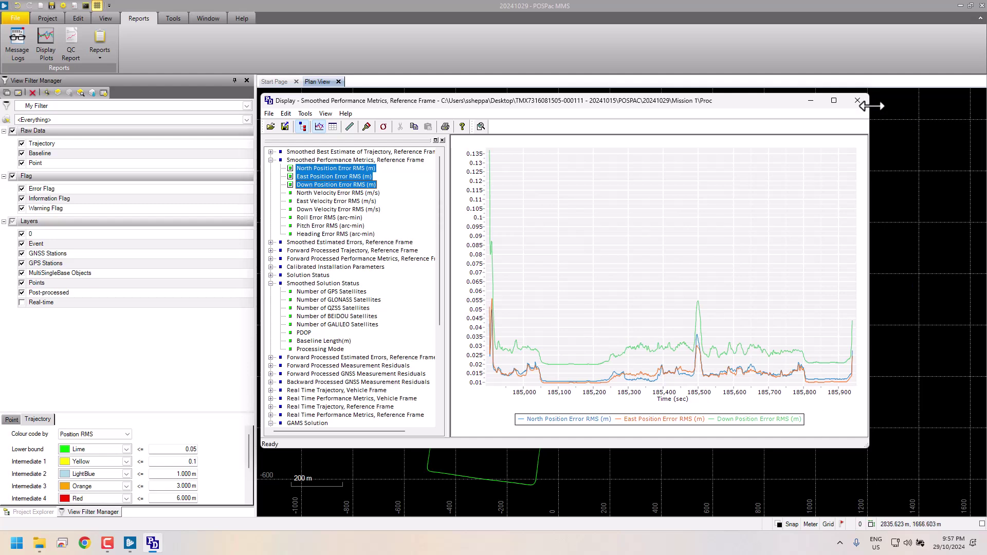
left_click(857, 100)
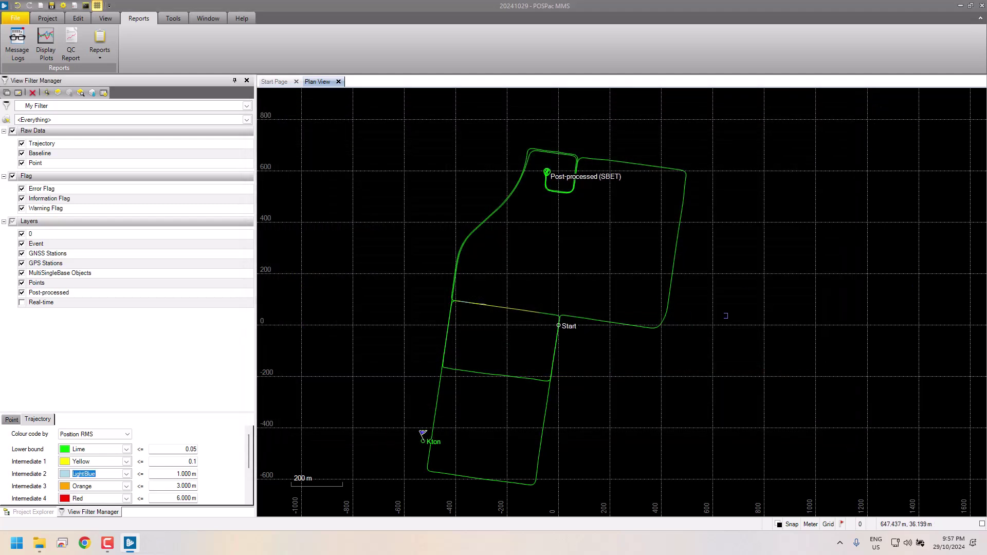
Save the 20241029 project and close POSPac MMS
scroll(705, 264, "down", 2)
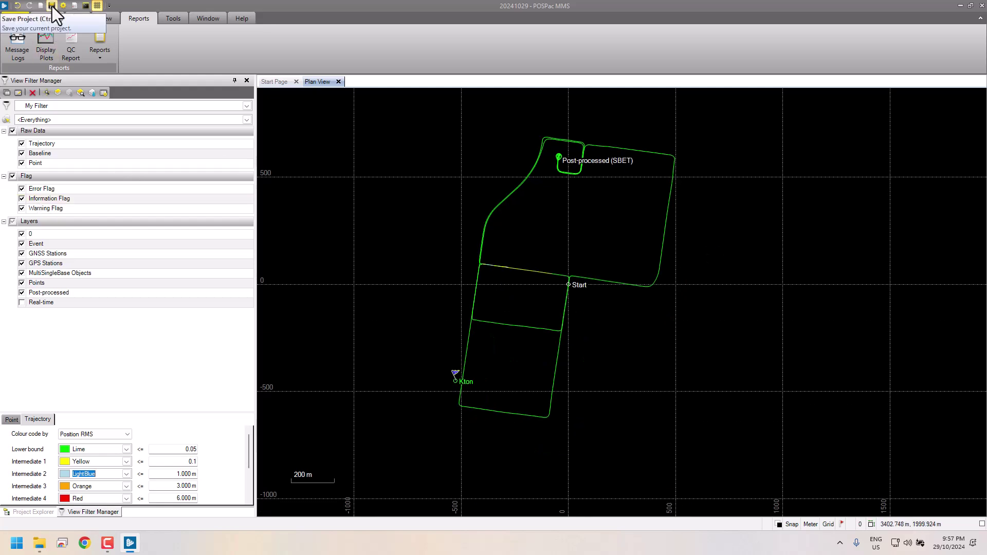
left_click(52, 6)
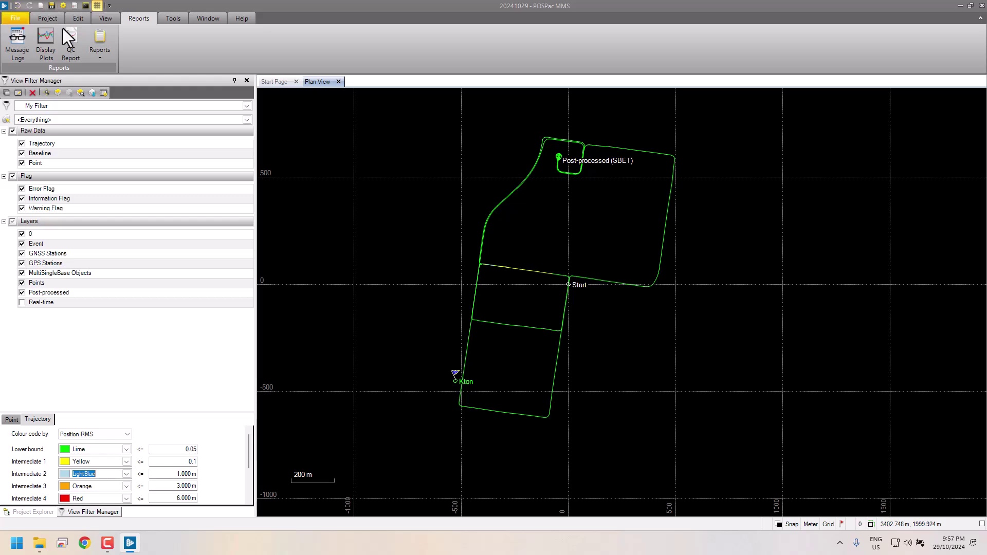
left_click(982, 5)
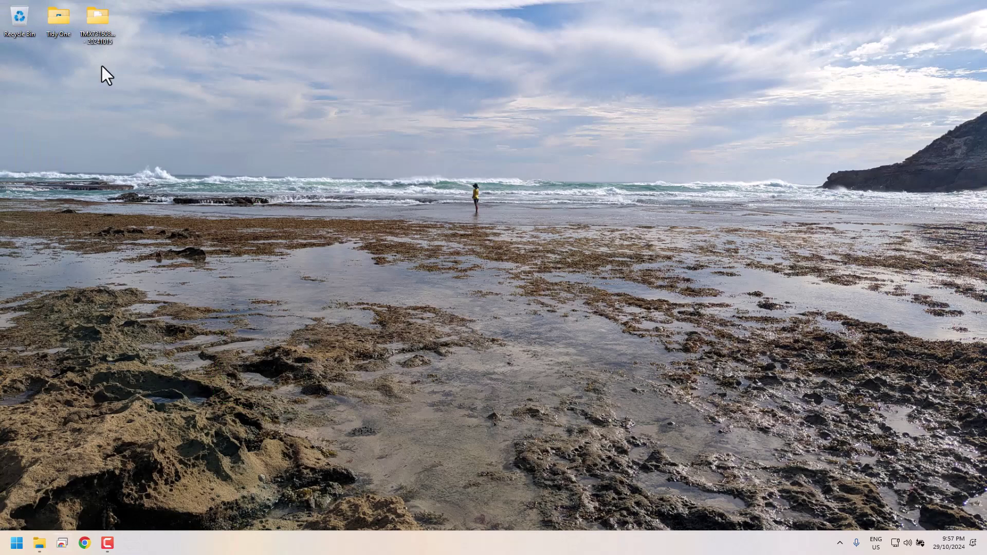
double_click(99, 20)
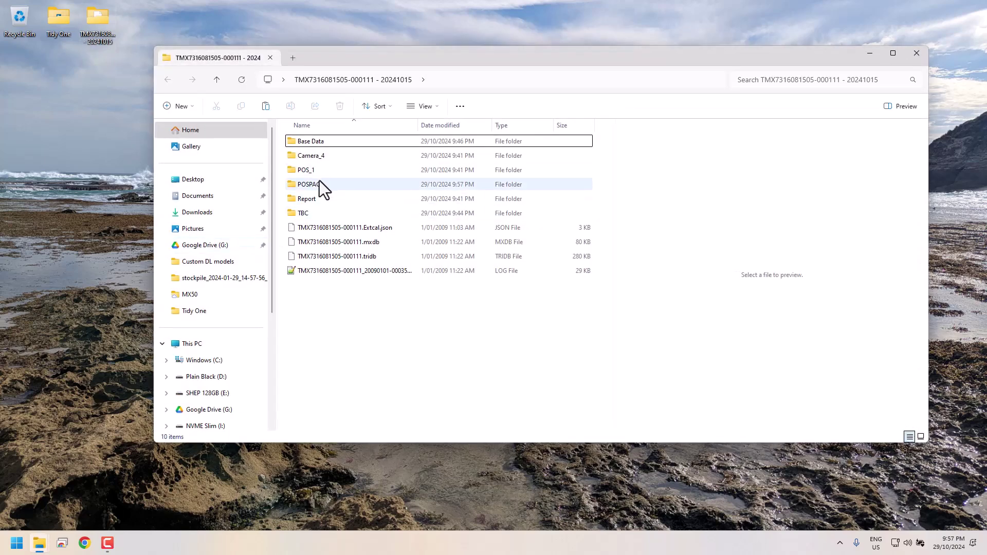
double_click(308, 184)
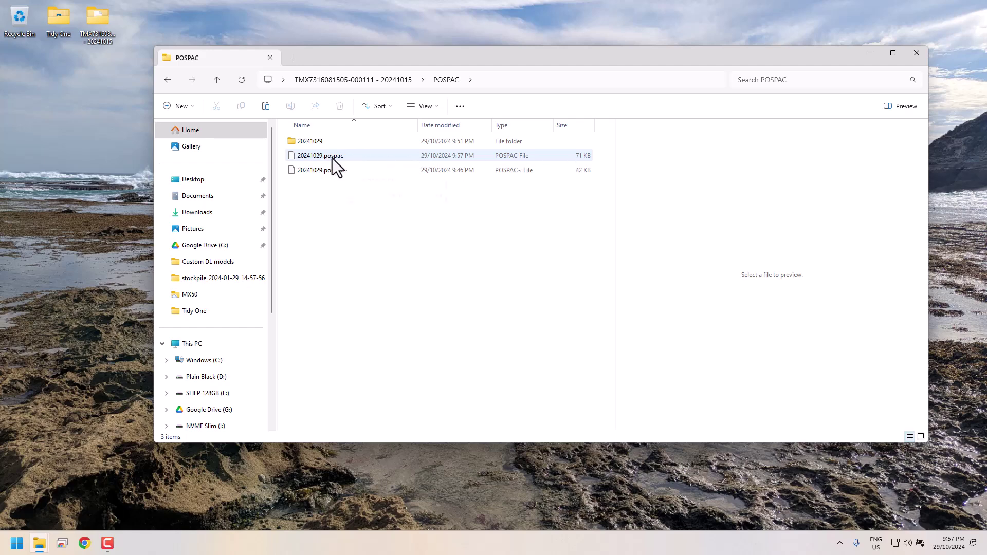
double_click(311, 143)
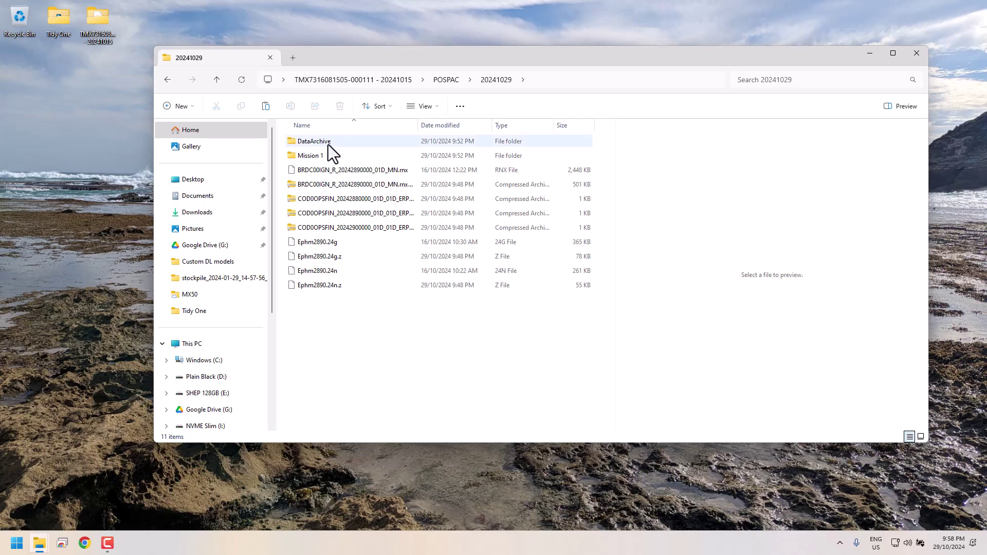
double_click(313, 155)
double_click(316, 156)
scroll(387, 262, "down", 3)
scroll(386, 264, "down", 10)
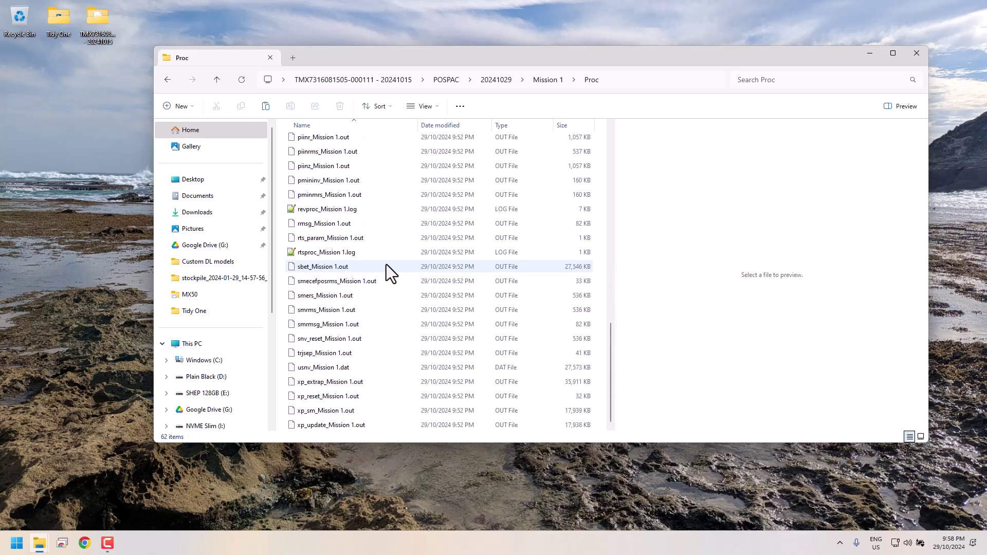
left_click(319, 270)
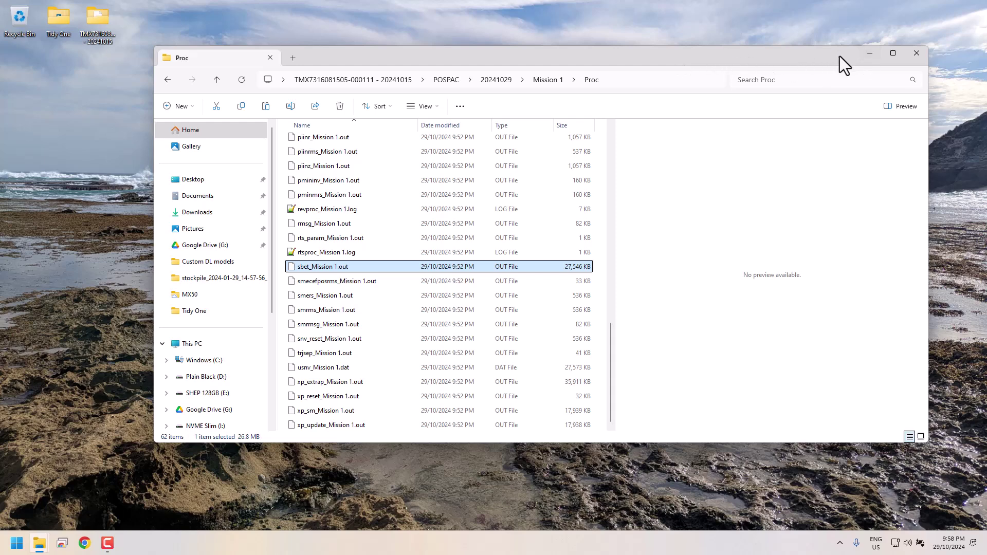
left_click(875, 54)
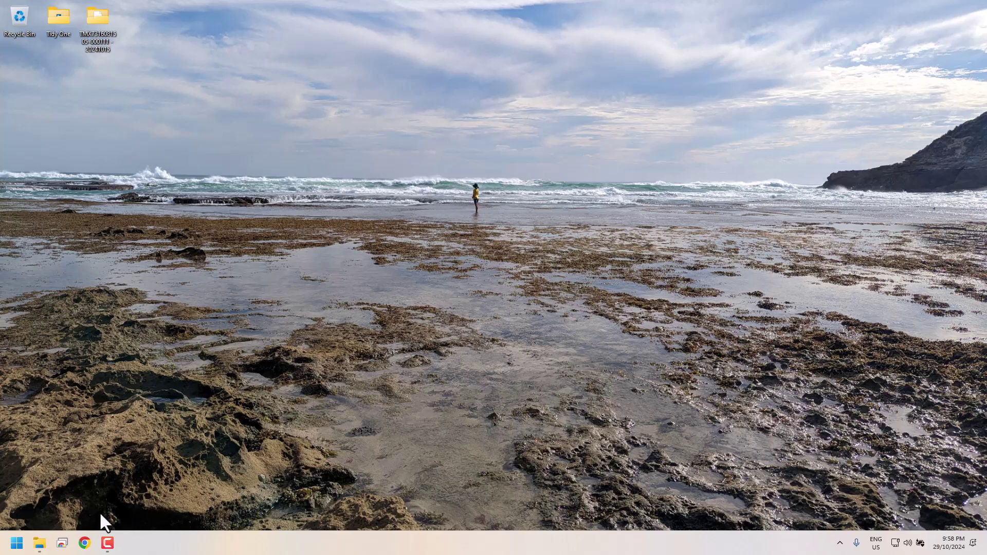
mouse_move(108, 544)
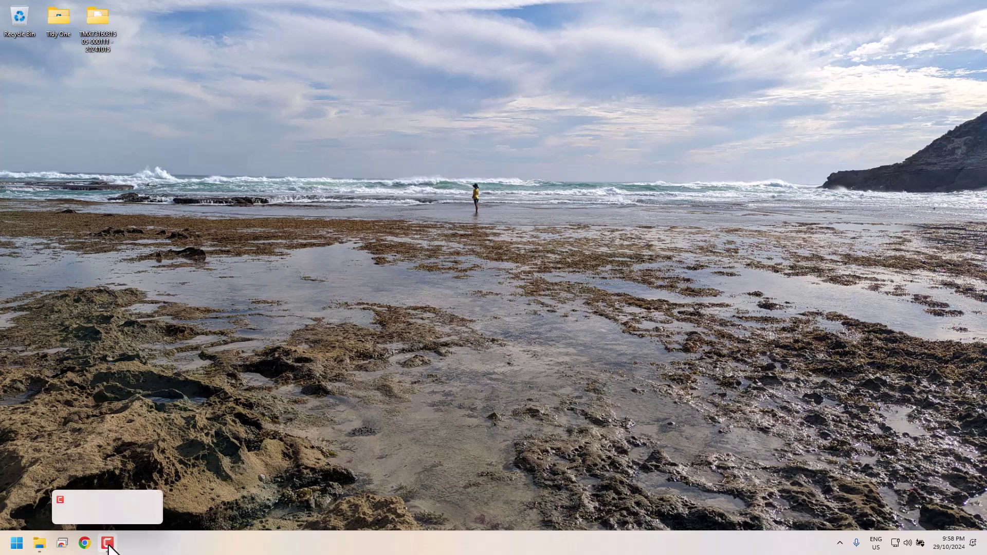